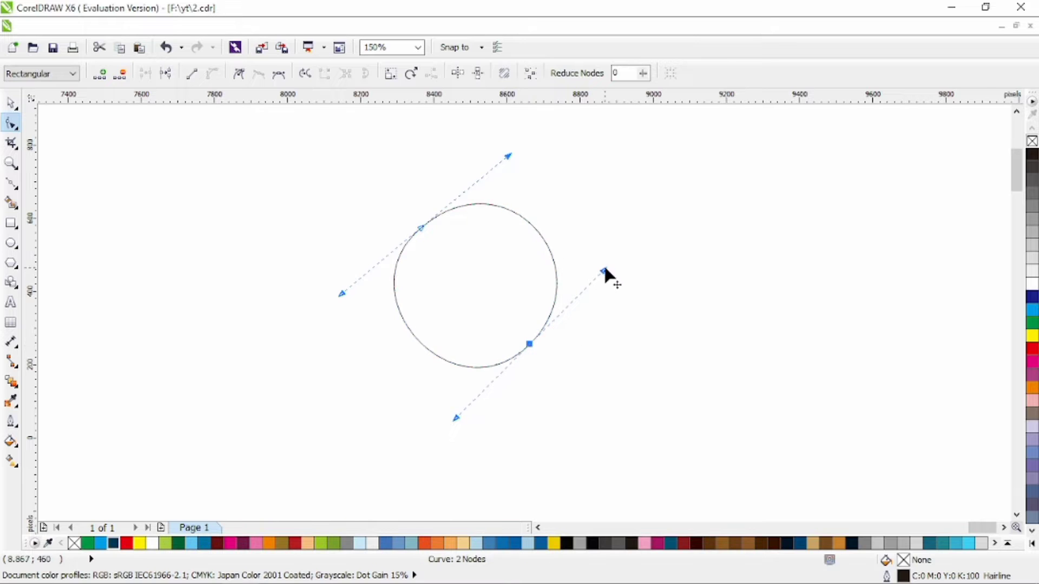
Step: Pull the circle's lower-right node and its curve handle slightly outward to make the outline less regular
{"action": "left_click_drag", "start_coordinate": [605, 269], "coordinate": [619, 282]}
{"action": "left_click_drag", "start_coordinate": [528, 344], "coordinate": [528, 352]}
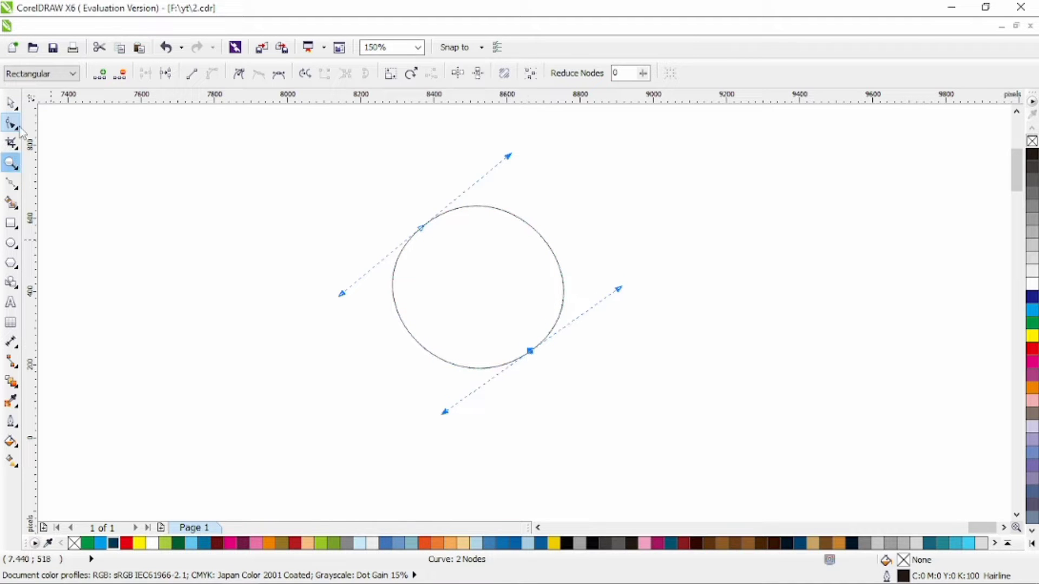
Step: Draw a closed, straight-sided eight-node F outline over the circle with the Bezier tool, its top extending past the circle's edge
{"action": "left_click", "coordinate": [11, 184]}
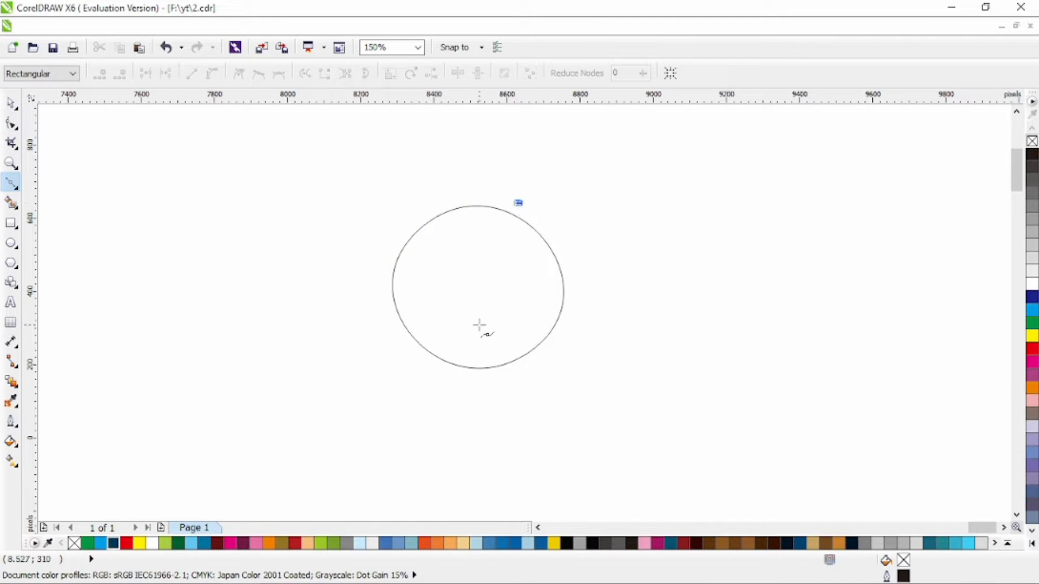
{"action": "left_click", "coordinate": [483, 342]}
{"action": "left_click", "coordinate": [506, 329]}
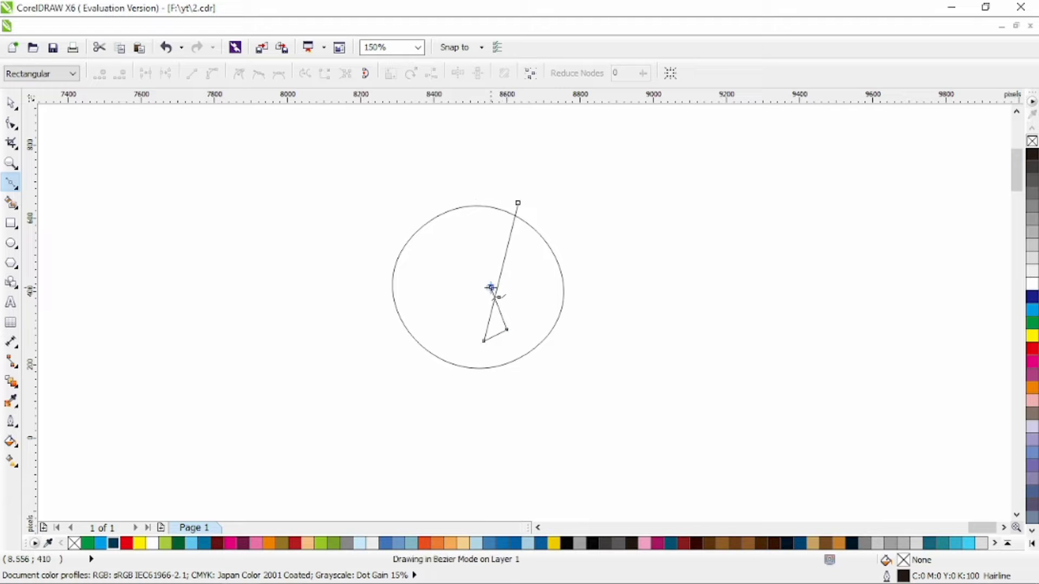
{"action": "left_click", "coordinate": [490, 288]}
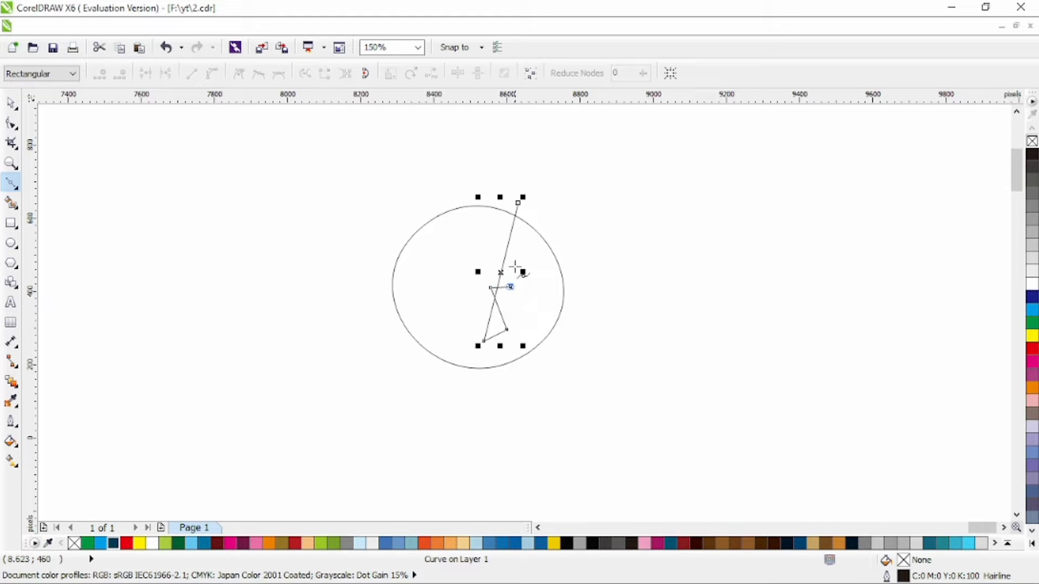
{"action": "left_click", "coordinate": [550, 231]}
{"action": "left_click", "coordinate": [518, 204]}
Step: Convert all segments of the F outline to curves and bend them into rounded strokes
{"action": "key", "text": "F10"}
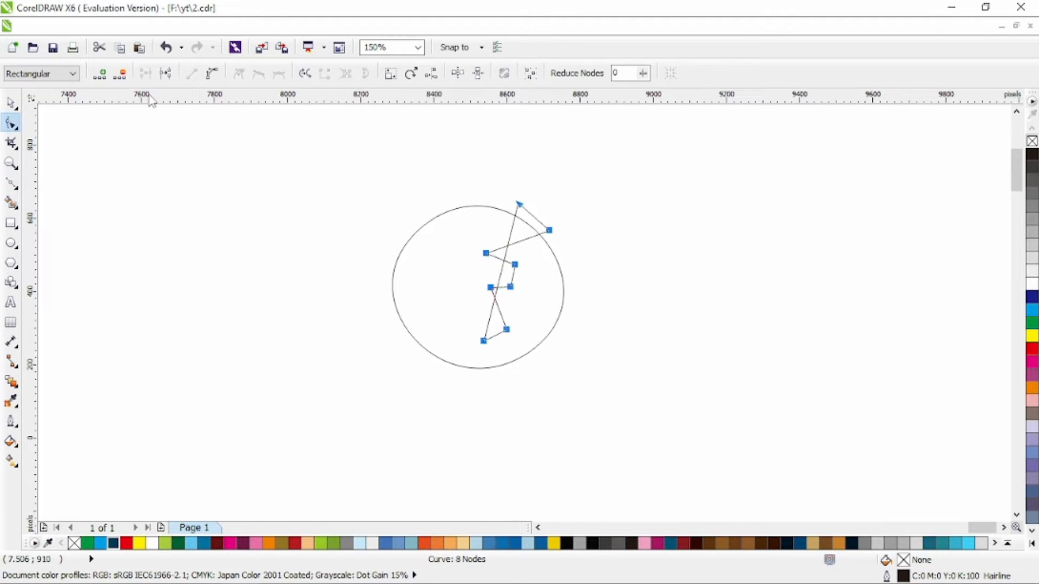
{"action": "left_click", "coordinate": [213, 74]}
{"action": "mouse_move", "coordinate": [495, 275]}
{"action": "left_mouse_down"}
{"action": "mouse_move", "coordinate": [459, 271]}
{"action": "mouse_move", "coordinate": [436, 221]}
{"action": "mouse_move", "coordinate": [469, 260]}
{"action": "mouse_move", "coordinate": [510, 271]}
{"action": "mouse_move", "coordinate": [505, 262]}
{"action": "mouse_move", "coordinate": [476, 287]}
{"action": "mouse_move", "coordinate": [513, 288]}
{"action": "mouse_move", "coordinate": [518, 254]}
{"action": "mouse_move", "coordinate": [494, 269]}
{"action": "left_mouse_up"}
{"action": "left_click", "coordinate": [486, 253]}
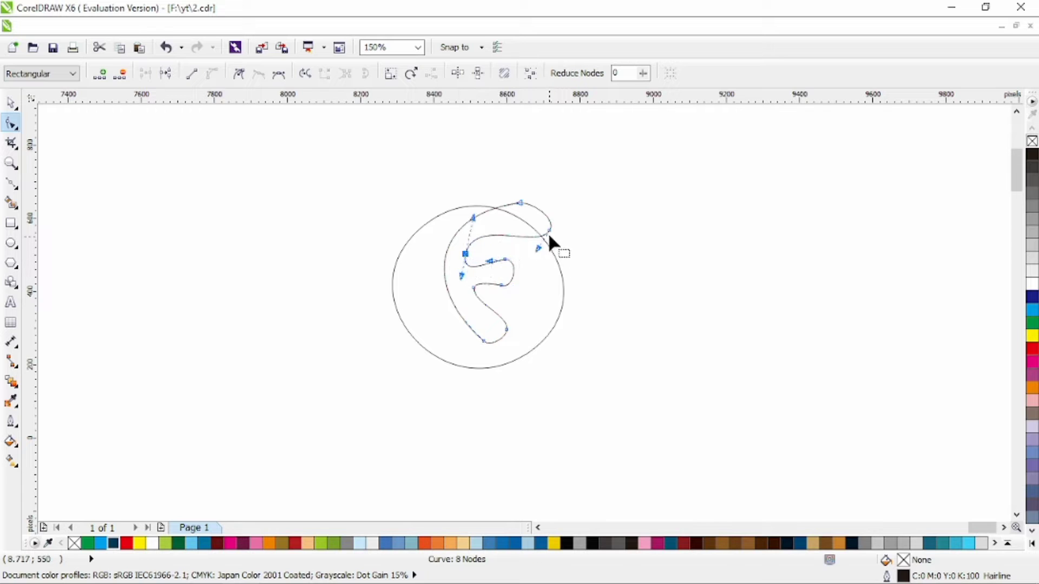
Step: Move the F's upper-right tip onto the circle's edge, delete its top node and bow the outer curve outward
{"action": "left_click_drag", "start_coordinate": [552, 241], "coordinate": [563, 243]}
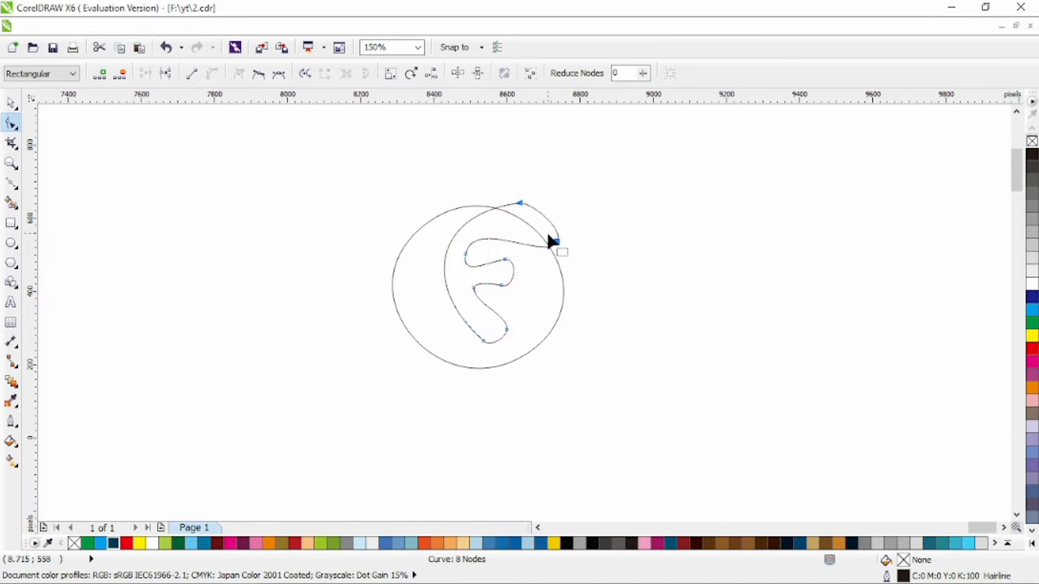
{"action": "left_click_drag", "start_coordinate": [559, 254], "coordinate": [559, 259]}
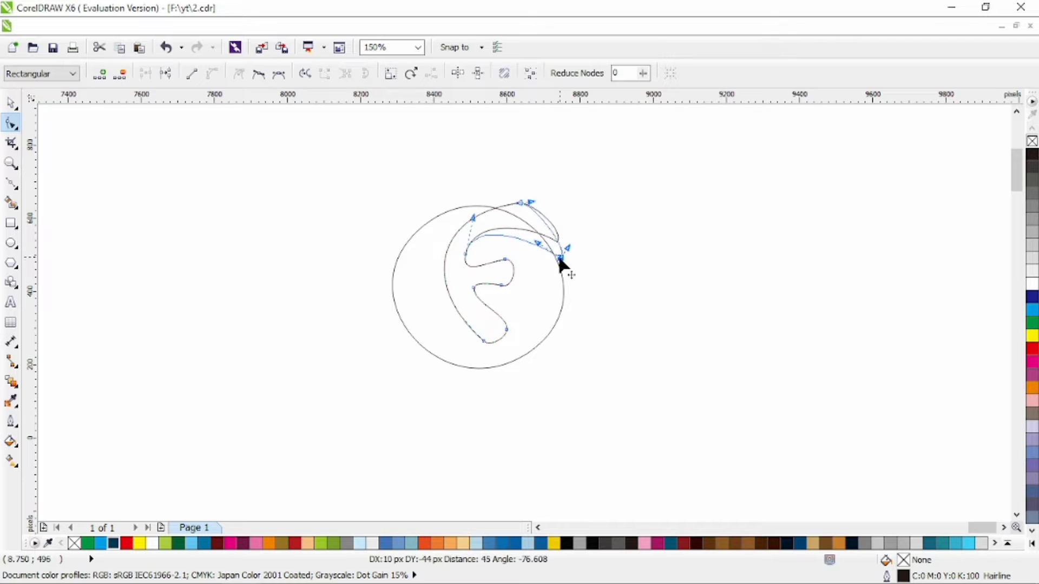
{"action": "double_click", "coordinate": [522, 204]}
{"action": "left_click", "coordinate": [483, 340]}
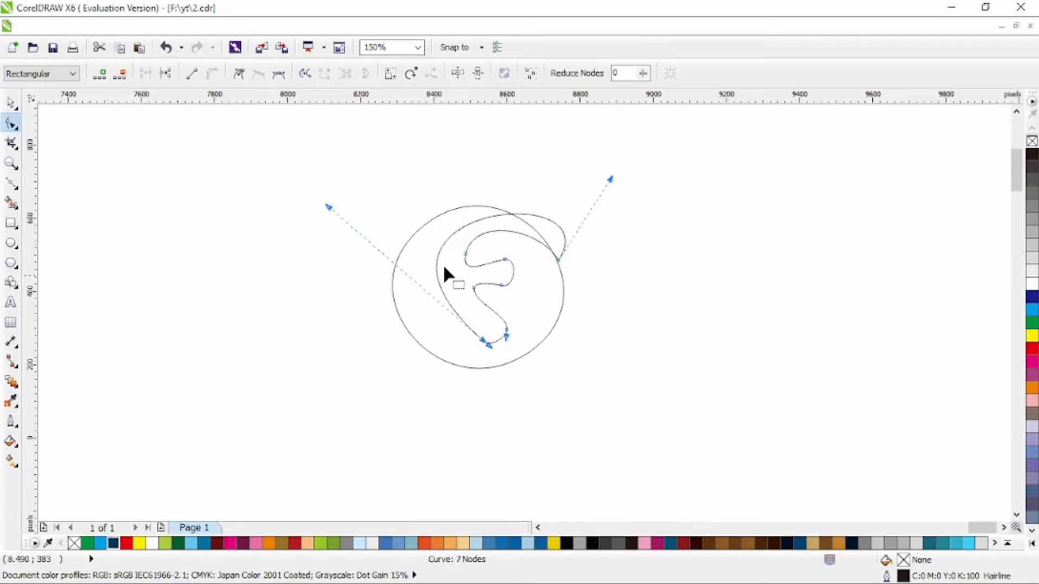
{"action": "left_click_drag", "start_coordinate": [462, 226], "coordinate": [456, 218]}
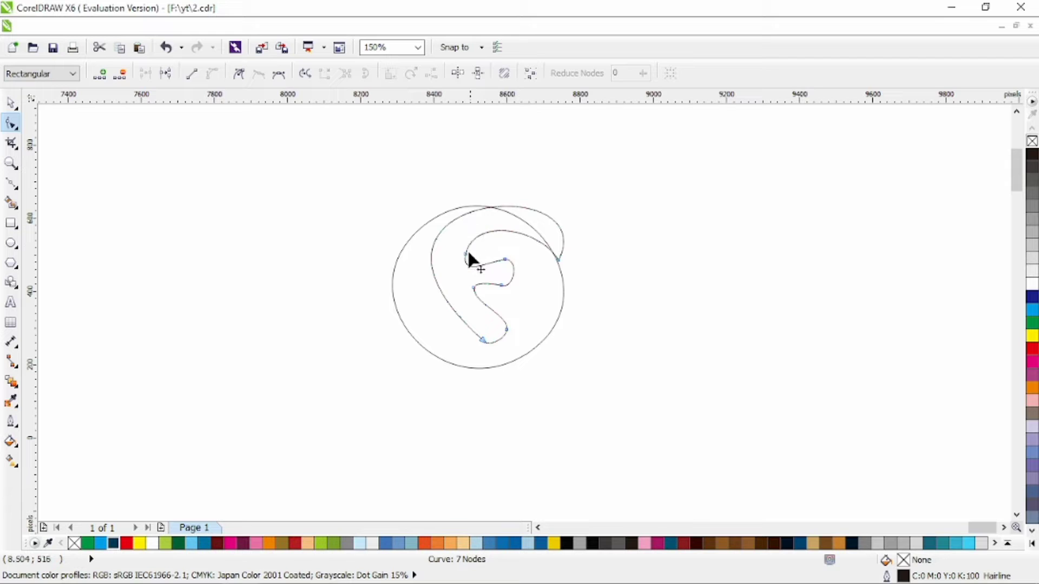
Step: Reshape the F's inner notches, middle arm and lower end by repositioning their nodes and curve handles
{"action": "left_click_drag", "start_coordinate": [465, 254], "coordinate": [458, 249]}
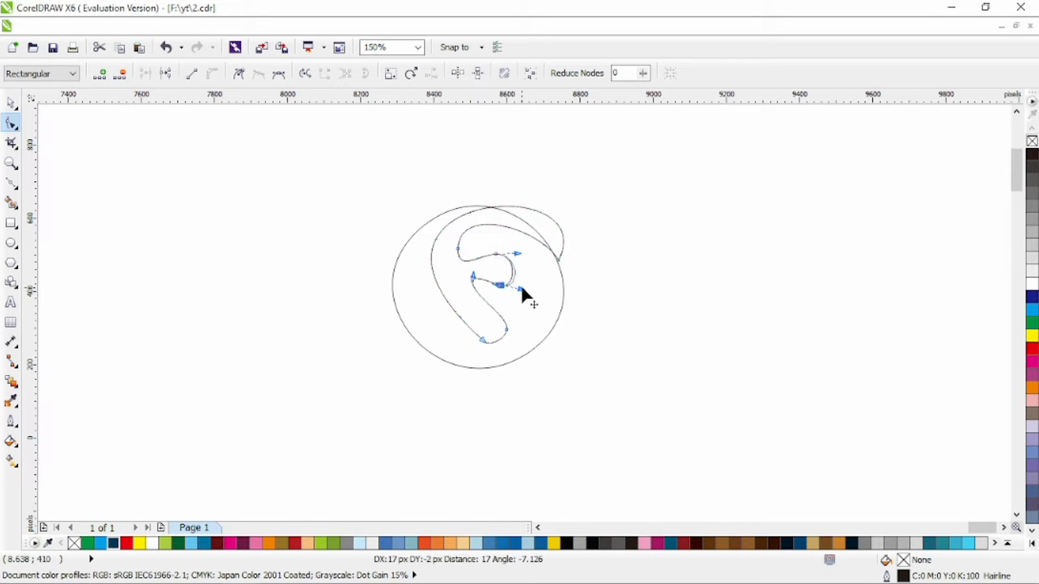
{"action": "left_click_drag", "start_coordinate": [489, 313], "coordinate": [465, 292]}
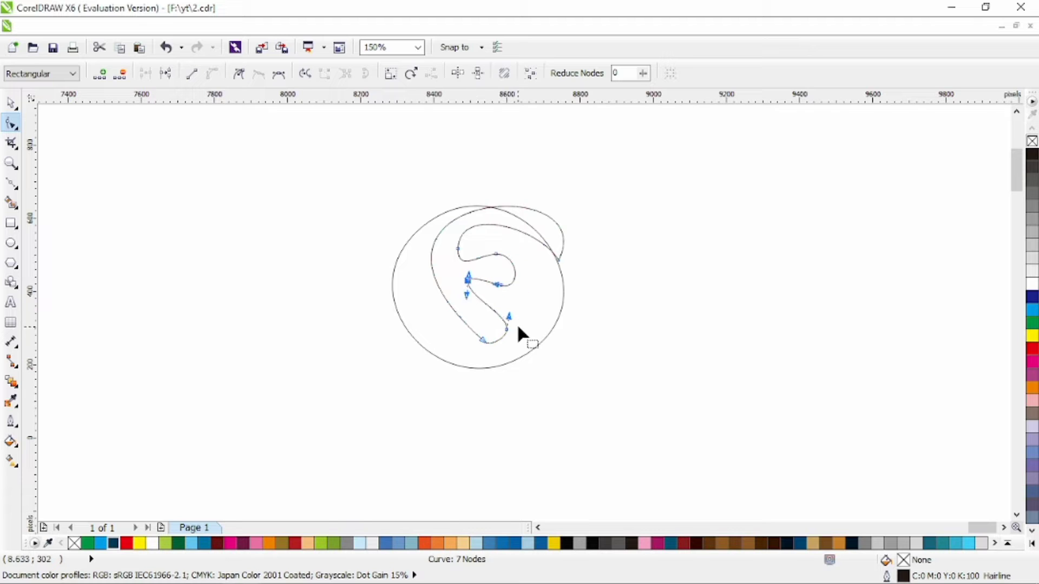
{"action": "left_click_drag", "start_coordinate": [518, 326], "coordinate": [327, 206]}
{"action": "mouse_move", "coordinate": [497, 255]}
{"action": "left_mouse_down"}
{"action": "mouse_move", "coordinate": [499, 279]}
{"action": "mouse_move", "coordinate": [515, 283]}
{"action": "mouse_move", "coordinate": [491, 253]}
{"action": "mouse_move", "coordinate": [504, 253]}
{"action": "left_mouse_up"}
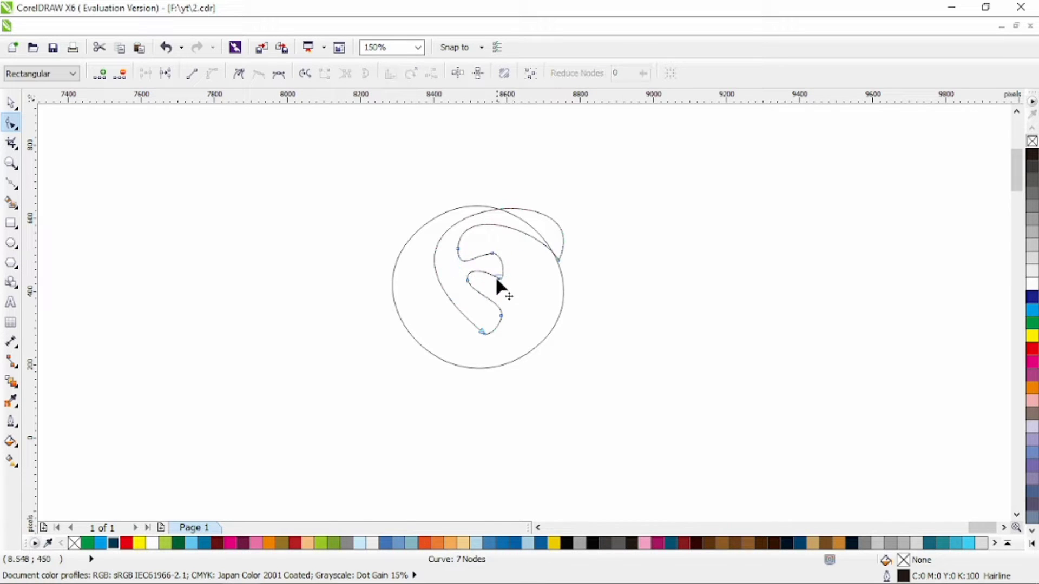
{"action": "double_click", "coordinate": [499, 279]}
{"action": "double_click", "coordinate": [498, 277]}
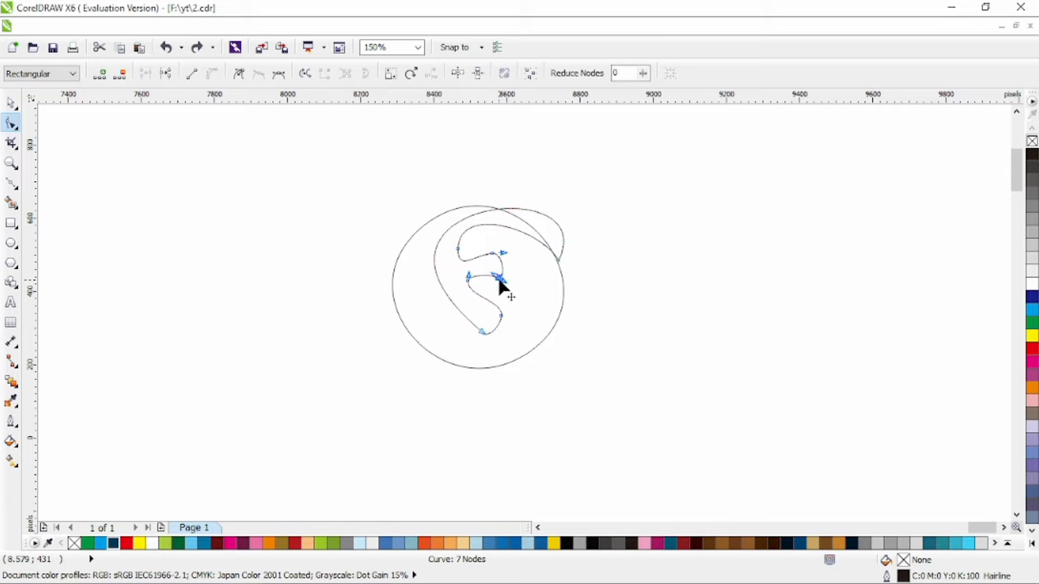
{"action": "left_click_drag", "start_coordinate": [504, 278], "coordinate": [507, 279]}
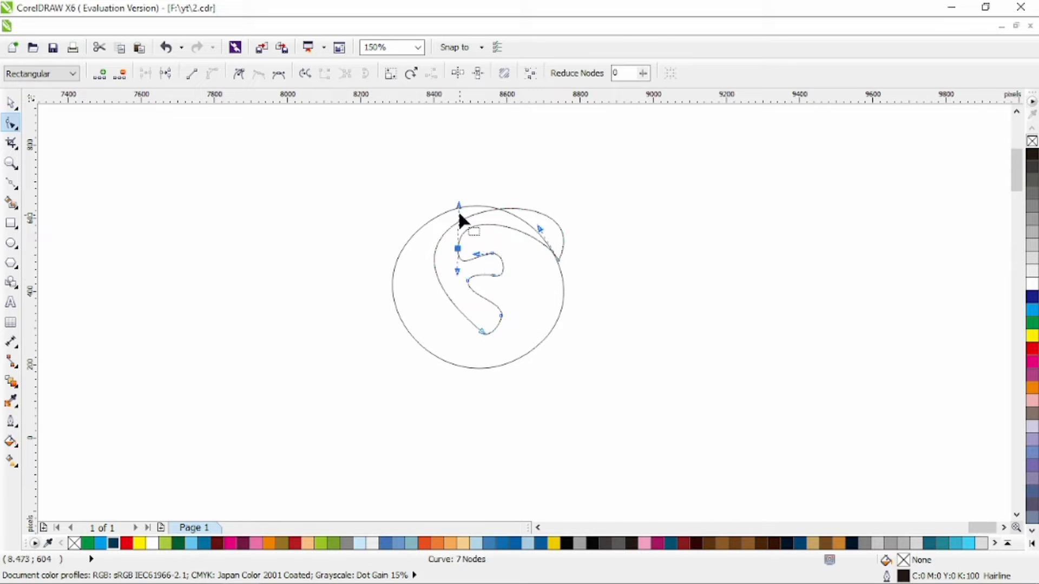
Step: Trim the circle with the F shape and delete the F shape
{"action": "left_click", "coordinate": [11, 102]}
{"action": "left_click", "coordinate": [434, 215], "text": "shift"}
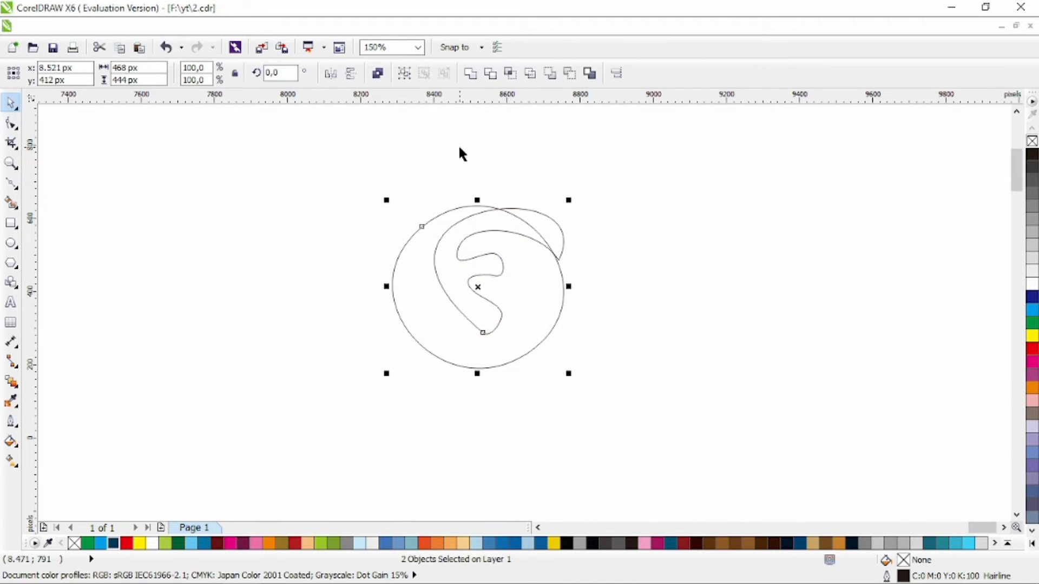
{"action": "left_click", "coordinate": [490, 73]}
{"action": "left_click", "coordinate": [536, 232]}
{"action": "key", "text": "Delete"}
{"action": "left_click", "coordinate": [546, 285]}
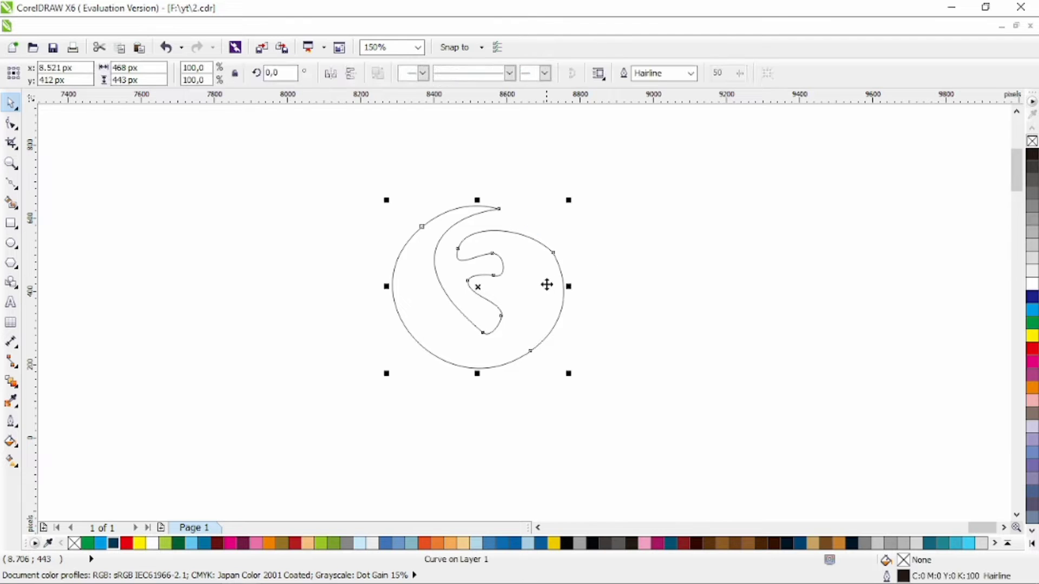
Step: Smooth the trimmed circle's upper-right corner and round off the tip of its upper-left arm
{"action": "left_click", "coordinate": [11, 123]}
{"action": "left_click", "coordinate": [552, 265]}
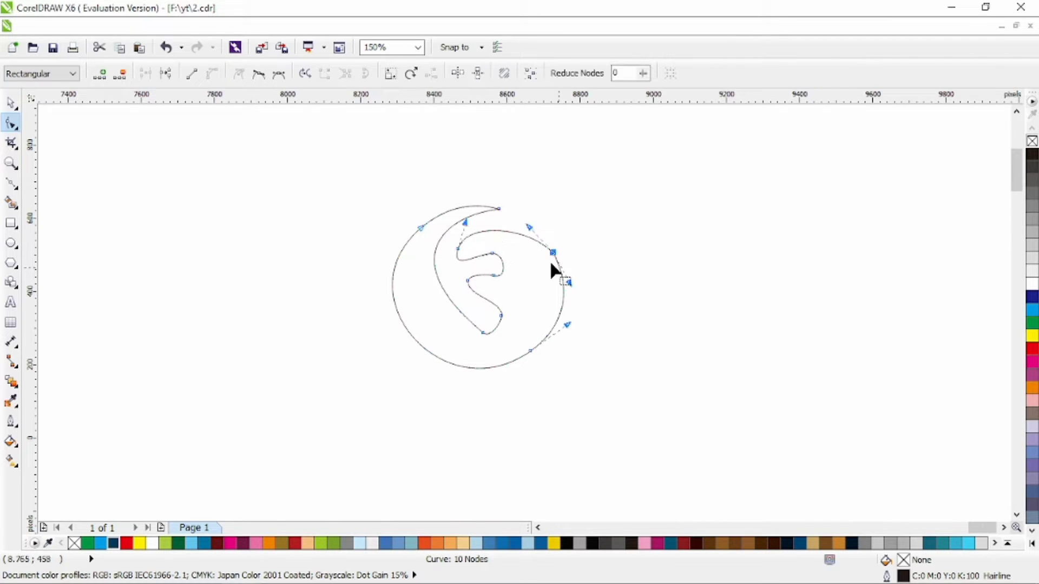
{"action": "left_click_drag", "start_coordinate": [530, 226], "coordinate": [530, 216]}
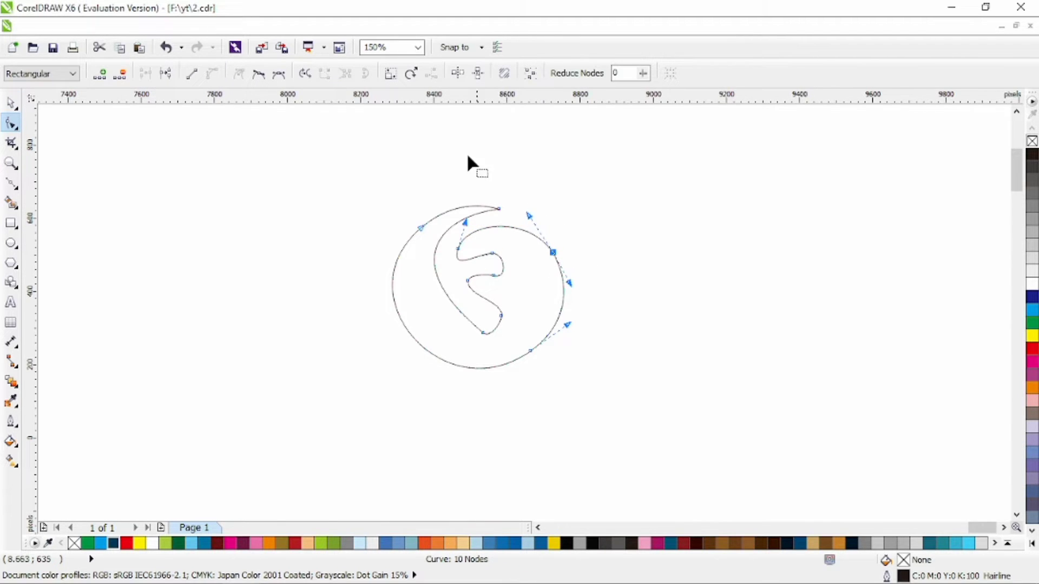
{"action": "left_click", "coordinate": [258, 76]}
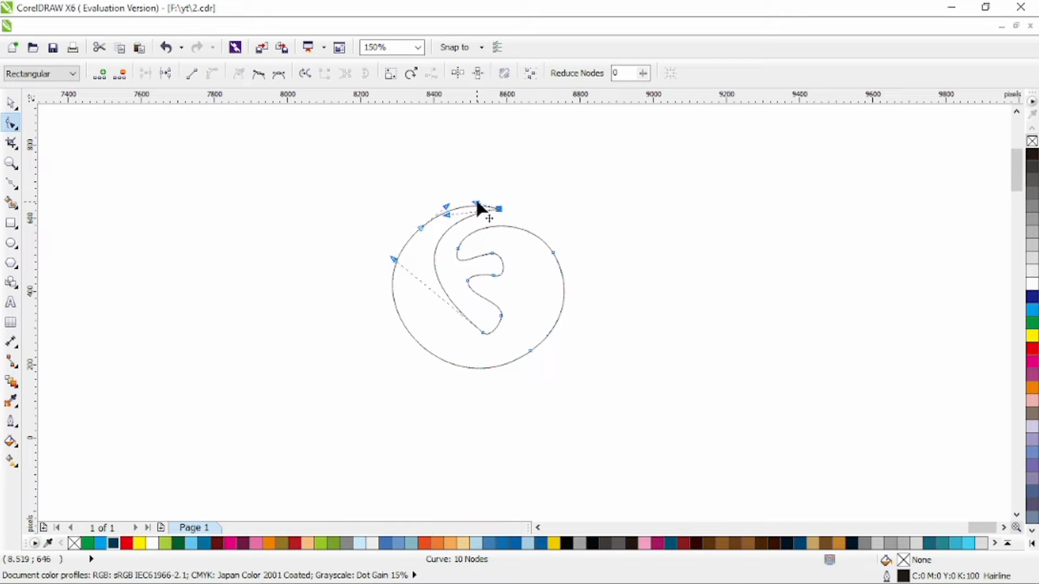
{"action": "left_click_drag", "start_coordinate": [477, 206], "coordinate": [520, 303]}
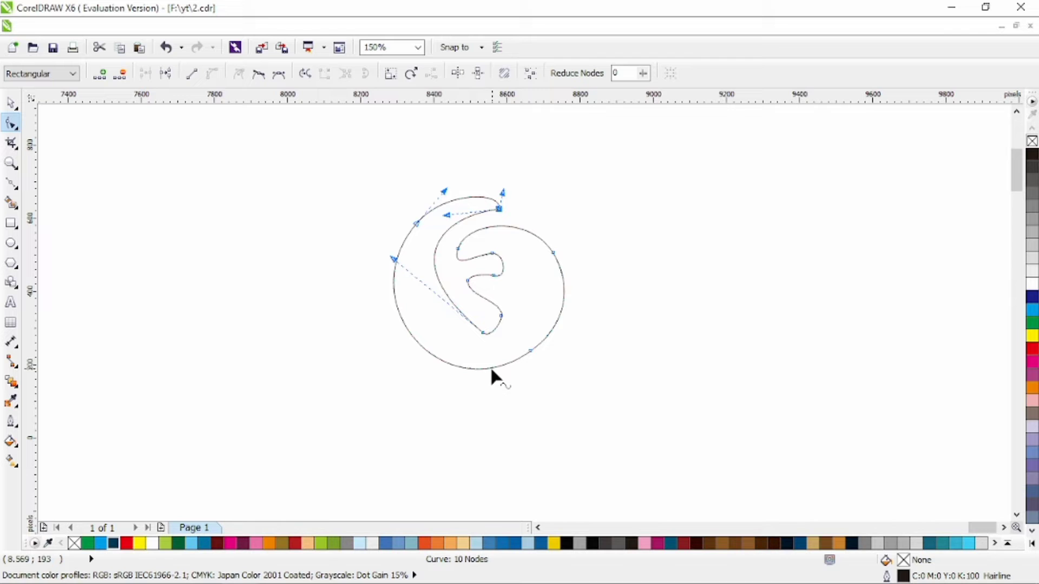
Step: Add nodes on the emblem's lower-left and right edges, delete the lower-right node and reshape the bottom curve
{"action": "double_click", "coordinate": [432, 357]}
{"action": "left_click_drag", "start_coordinate": [431, 357], "coordinate": [464, 371]}
{"action": "double_click", "coordinate": [563, 311]}
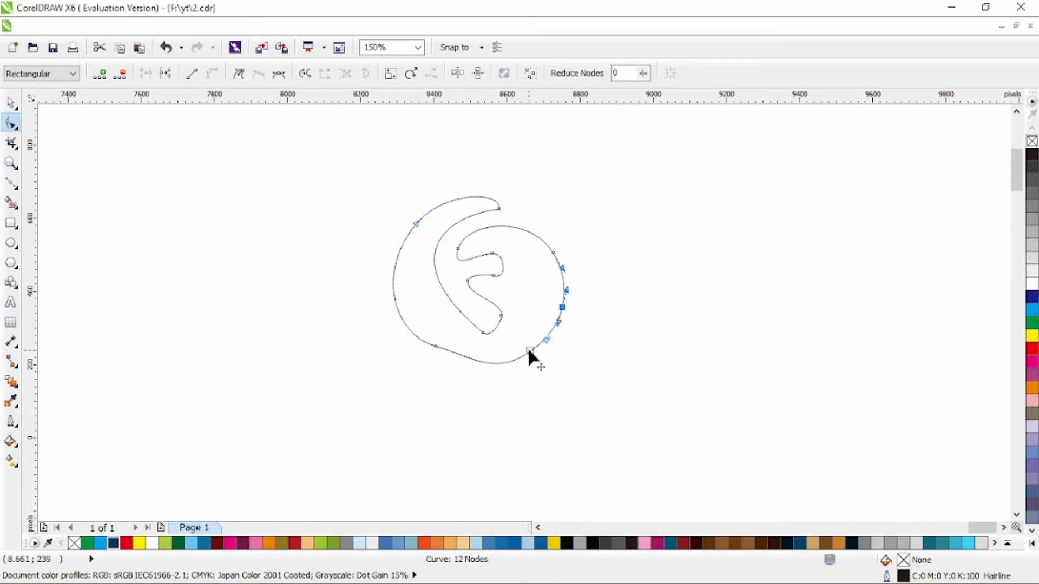
{"action": "double_click", "coordinate": [529, 351]}
{"action": "left_click", "coordinate": [478, 360]}
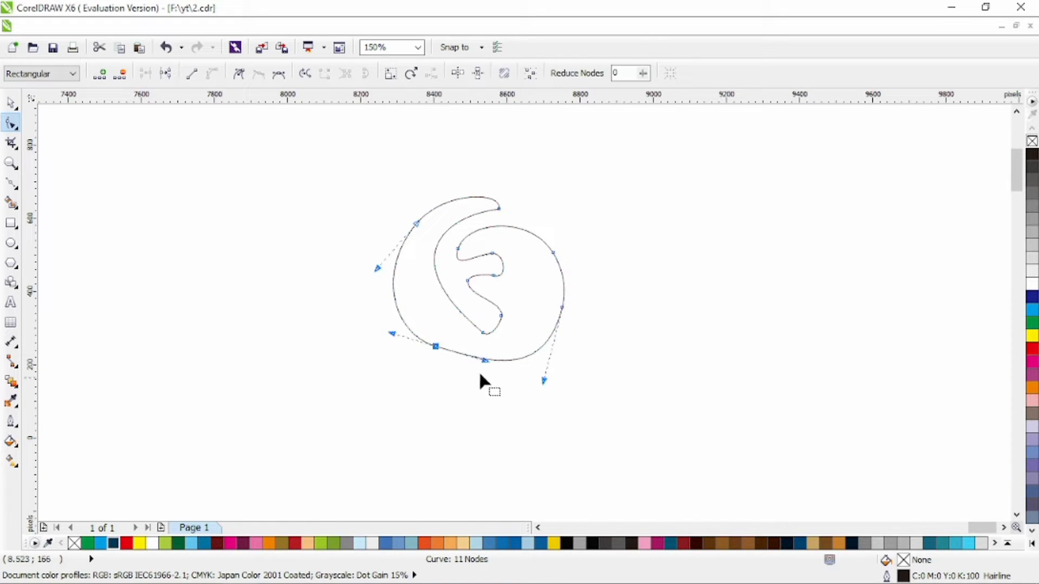
{"action": "key", "text": "Escape"}
Step: Draw a thin closed triangle just below the emblem with the Bezier tool
{"action": "left_click", "coordinate": [11, 103]}
{"action": "left_click", "coordinate": [11, 184]}
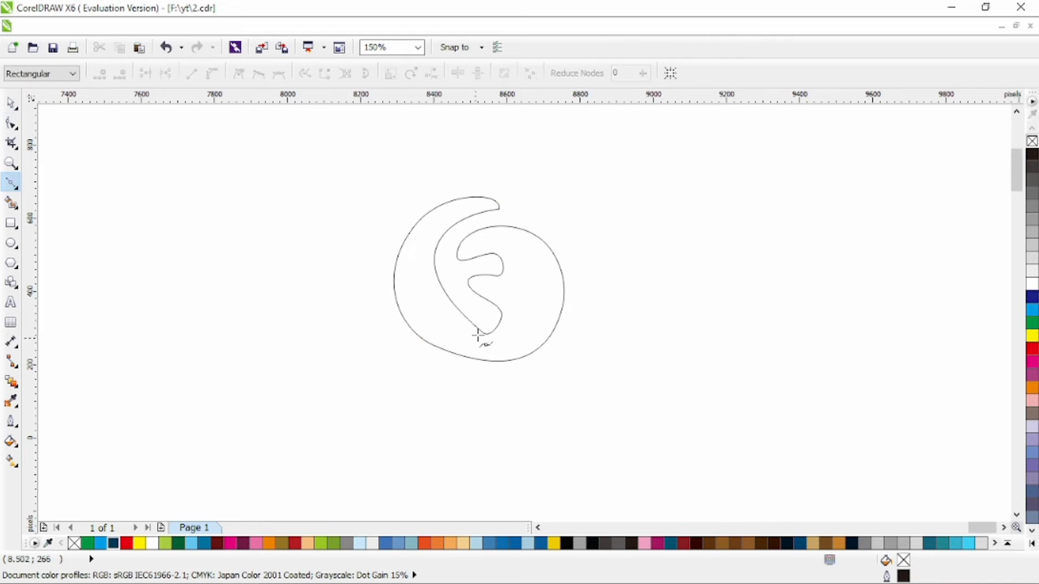
{"action": "left_click", "coordinate": [451, 369]}
{"action": "double_click", "coordinate": [516, 370]}
{"action": "double_click", "coordinate": [507, 383]}
{"action": "left_click", "coordinate": [451, 370]}
Step: Convert the triangle's sides to smooth curves and shape it into a thin crescent following the emblem's bottom edge
{"action": "key", "text": "F10"}
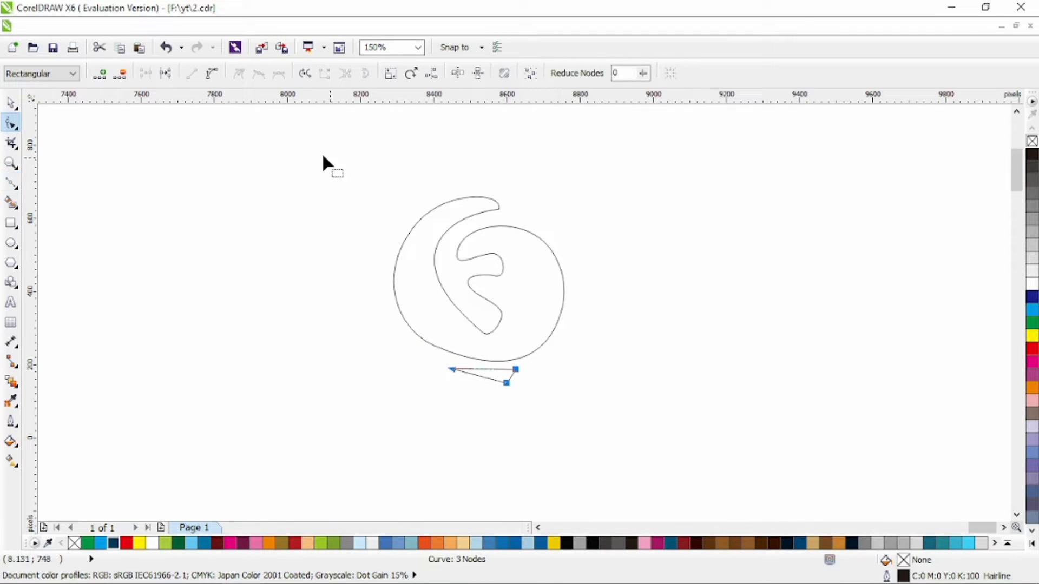
{"action": "left_click", "coordinate": [258, 72]}
{"action": "scroll", "coordinate": [371, 336], "scroll_direction": "up", "scroll_amount": 1}
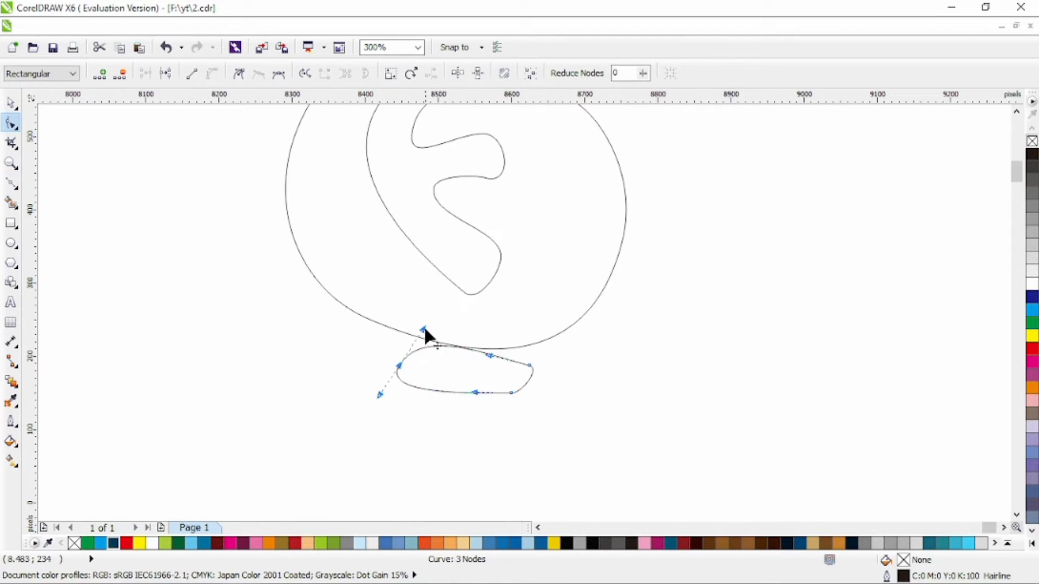
{"action": "left_click_drag", "start_coordinate": [424, 329], "coordinate": [355, 349]}
{"action": "left_click", "coordinate": [460, 355]}
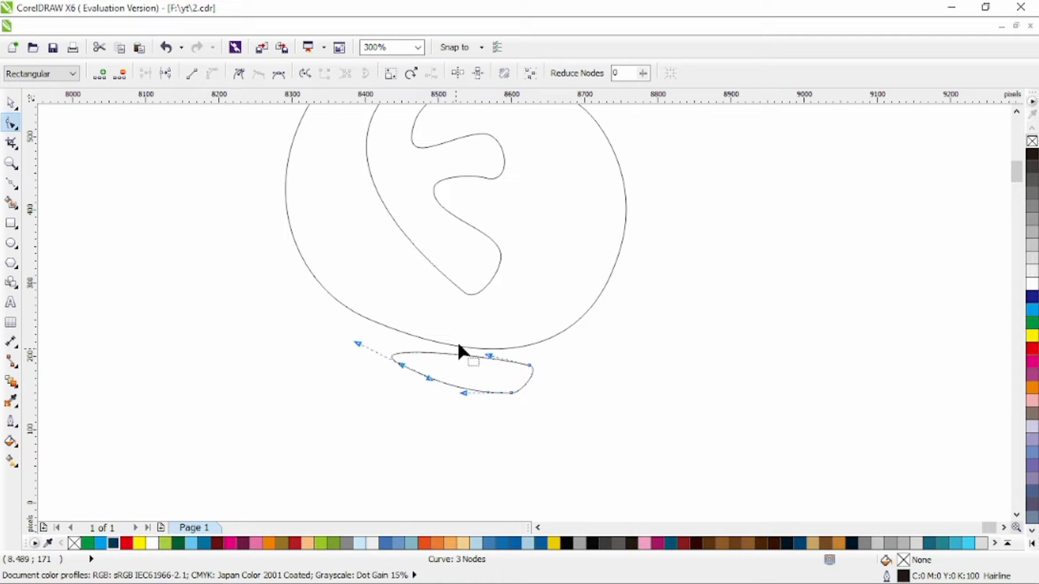
{"action": "left_click_drag", "start_coordinate": [508, 362], "coordinate": [540, 371]}
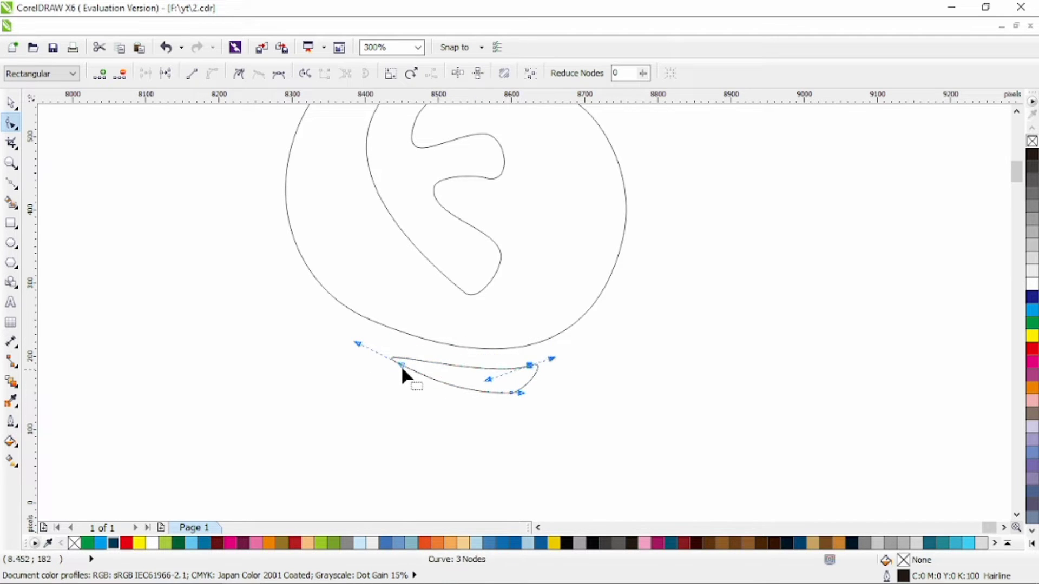
{"action": "mouse_move", "coordinate": [401, 365]}
{"action": "left_mouse_down"}
{"action": "mouse_move", "coordinate": [478, 390]}
{"action": "mouse_move", "coordinate": [472, 403]}
{"action": "mouse_move", "coordinate": [540, 385]}
{"action": "mouse_move", "coordinate": [552, 364]}
{"action": "left_mouse_up"}
Step: Draw a small closed two-node curve beside the crescent's left end and shape it into a pointed droplet
{"action": "key", "text": "F5"}
{"action": "scroll", "coordinate": [385, 349], "scroll_direction": "up", "scroll_amount": 1}
{"action": "left_click", "coordinate": [352, 351]}
{"action": "left_click", "coordinate": [385, 394]}
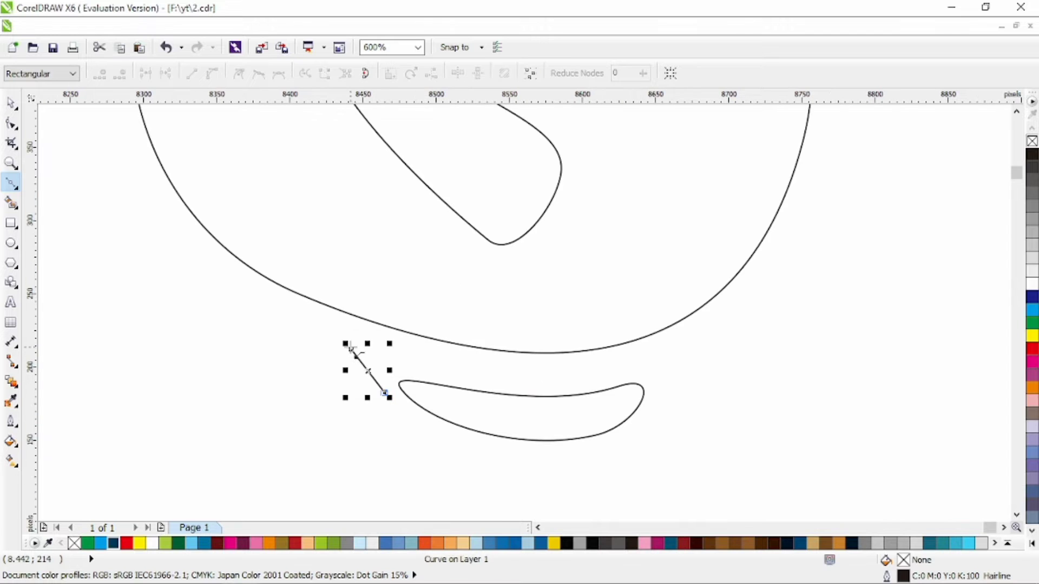
{"action": "key", "text": "F10"}
{"action": "left_click_drag", "start_coordinate": [360, 367], "coordinate": [333, 363]}
{"action": "left_click", "coordinate": [258, 73]}
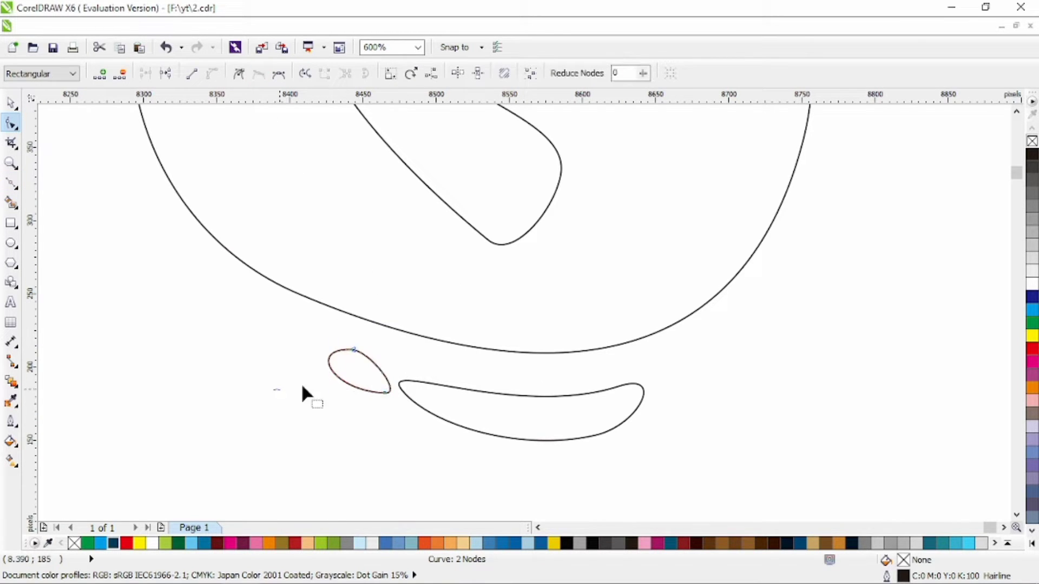
{"action": "left_click_drag", "start_coordinate": [384, 393], "coordinate": [404, 407]}
{"action": "left_click_drag", "start_coordinate": [369, 360], "coordinate": [348, 352]}
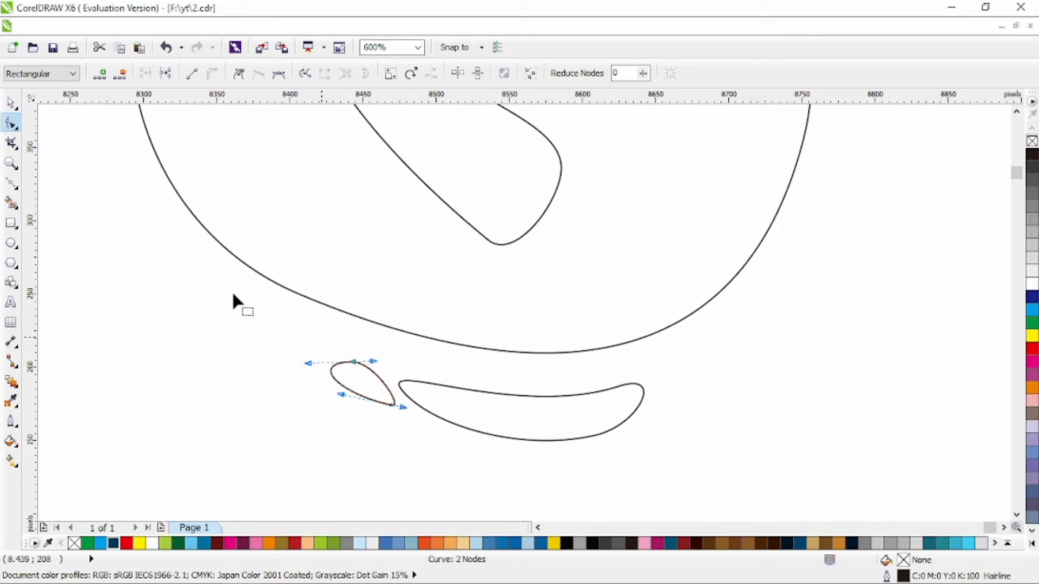
Step: Move the droplet and crescent up against the emblem's bottom edge and weld the crescent to the emblem
{"action": "key", "text": "space"}
{"action": "left_click", "coordinate": [448, 390], "text": "shift"}
{"action": "left_click_drag", "start_coordinate": [448, 389], "coordinate": [392, 349]}
{"action": "left_click", "coordinate": [507, 362]}
{"action": "left_click_drag", "start_coordinate": [590, 320], "coordinate": [595, 346]}
{"action": "left_click", "coordinate": [561, 375]}
{"action": "left_click", "coordinate": [595, 375]}
{"action": "scroll", "coordinate": [594, 375], "scroll_direction": "down", "scroll_amount": 3}
{"action": "left_click_drag", "start_coordinate": [686, 388], "coordinate": [449, 225]}
{"action": "left_click", "coordinate": [416, 243]}
{"action": "scroll", "coordinate": [652, 311], "scroll_direction": "right", "scroll_amount": 1}
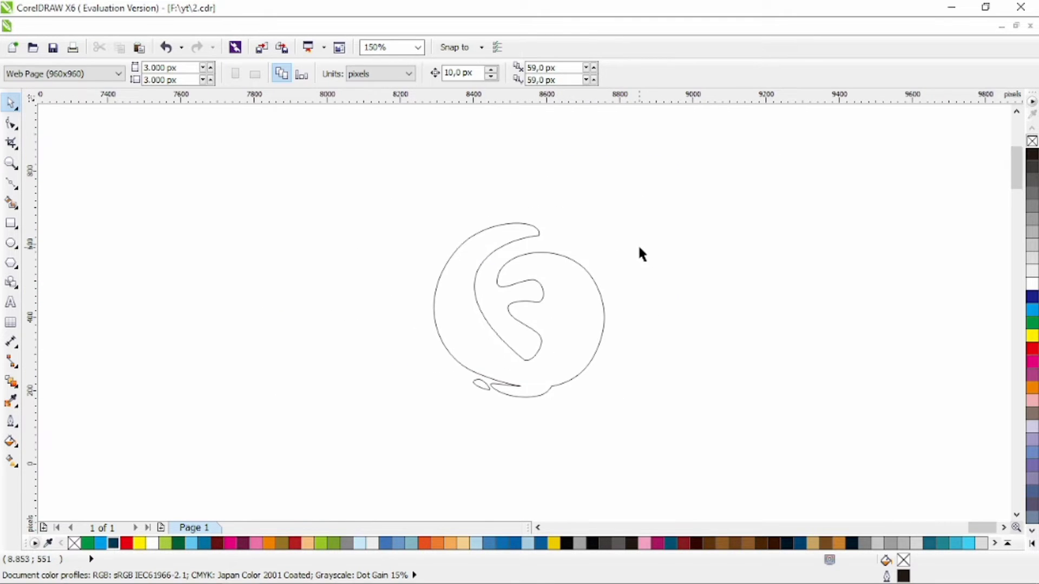
Step: Draw a closed two-node curve outside the emblem's upper-right edge and bend it into a small droplet
{"action": "scroll", "coordinate": [638, 242], "scroll_direction": "up", "scroll_amount": 2}
{"action": "left_click", "coordinate": [12, 185]}
{"action": "scroll", "coordinate": [512, 265], "scroll_direction": "up", "scroll_amount": 2}
{"action": "left_click", "coordinate": [508, 262]}
{"action": "left_click", "coordinate": [563, 308]}
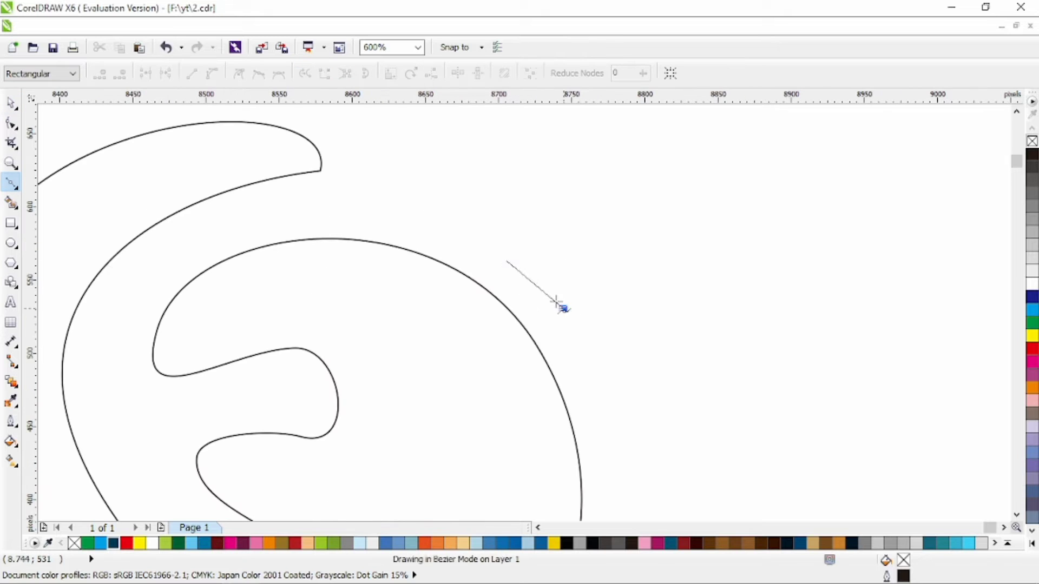
{"action": "key", "text": "F10"}
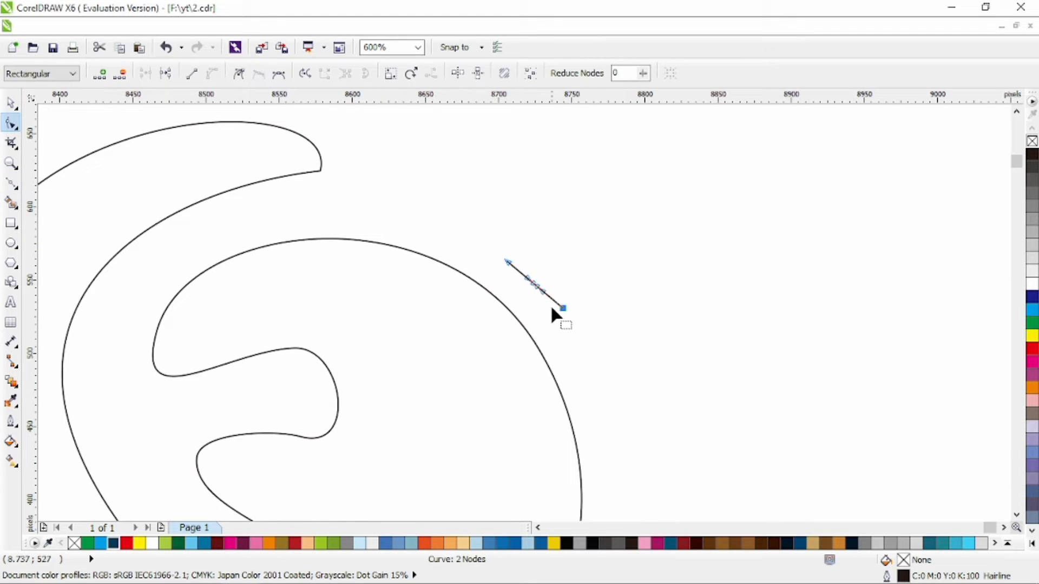
{"action": "left_click_drag", "start_coordinate": [552, 295], "coordinate": [500, 264]}
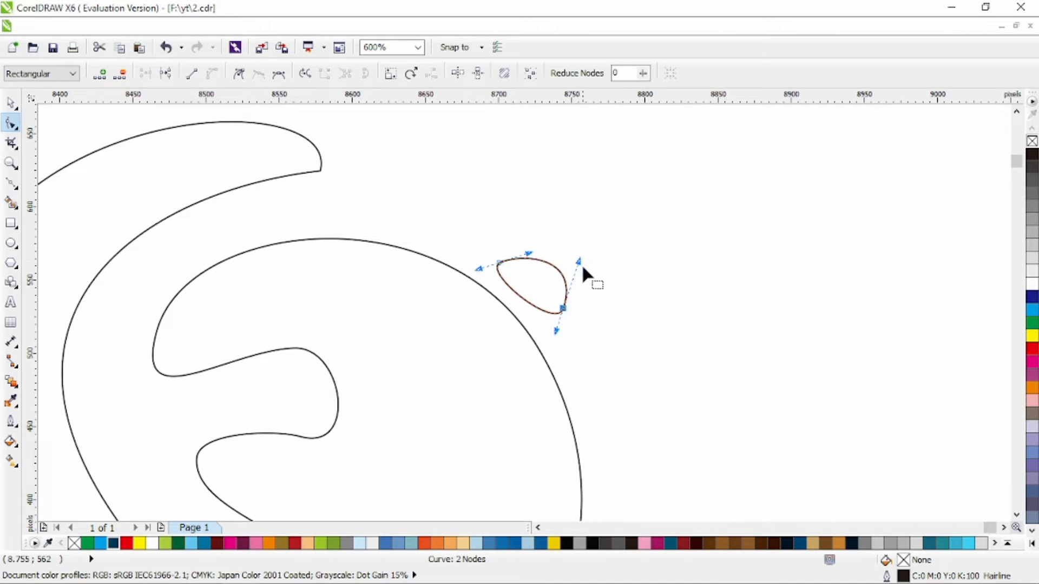
Step: Duplicate the upper-right droplet just below the original, rotate the copy upright and scale it down into a smaller droplet
{"action": "key", "text": "space"}
{"action": "left_click", "coordinate": [380, 238], "text": "shift"}
{"action": "left_click_drag", "start_coordinate": [565, 292], "coordinate": [619, 352]}
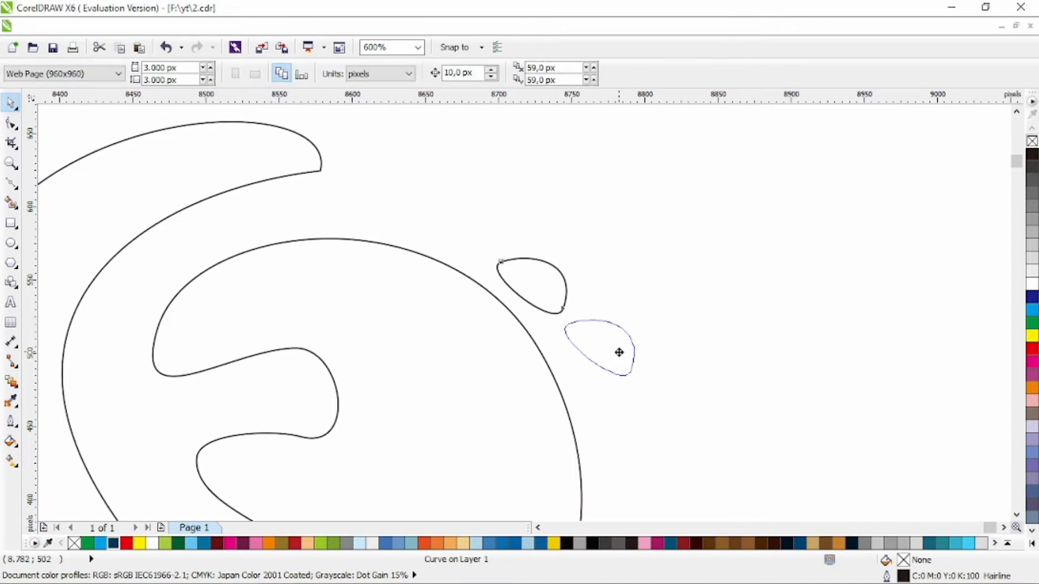
{"action": "right_click", "coordinate": [619, 352]}
{"action": "left_click", "coordinate": [599, 352]}
{"action": "left_click_drag", "start_coordinate": [642, 301], "coordinate": [646, 357]}
{"action": "left_click", "coordinate": [602, 349]}
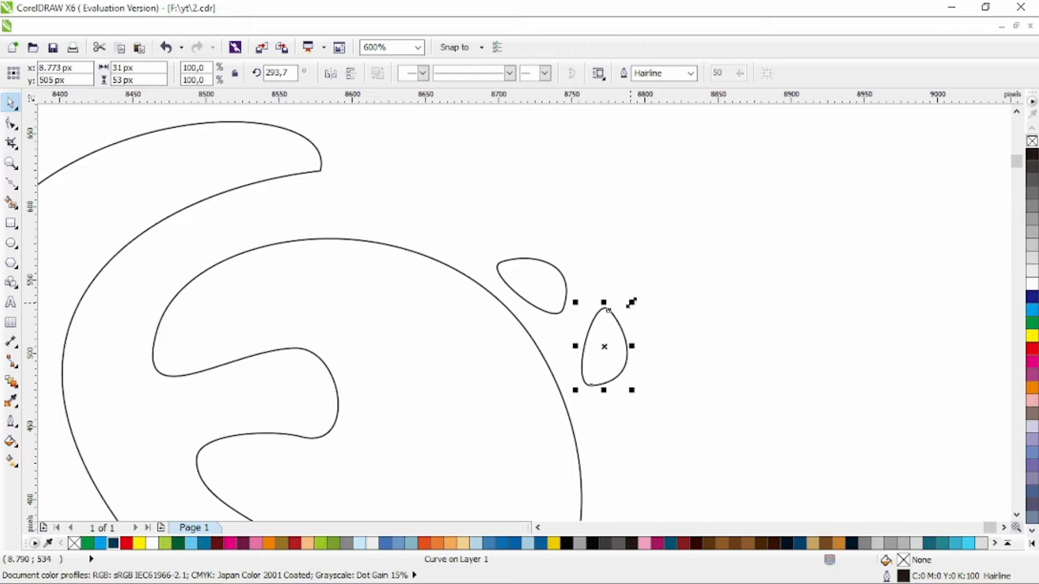
{"action": "left_click_drag", "start_coordinate": [632, 302], "coordinate": [578, 330]}
{"action": "left_click", "coordinate": [621, 316]}
Step: Merge the emblem and all its droplets into a single curve and move it slightly up and to the left
{"action": "scroll", "coordinate": [603, 376], "scroll_direction": "down", "scroll_amount": 2}
{"action": "left_click_drag", "start_coordinate": [675, 271], "coordinate": [373, 481]}
{"action": "left_click", "coordinate": [471, 73]}
{"action": "left_click_drag", "start_coordinate": [590, 417], "coordinate": [549, 353]}
{"action": "left_click", "coordinate": [621, 373]}
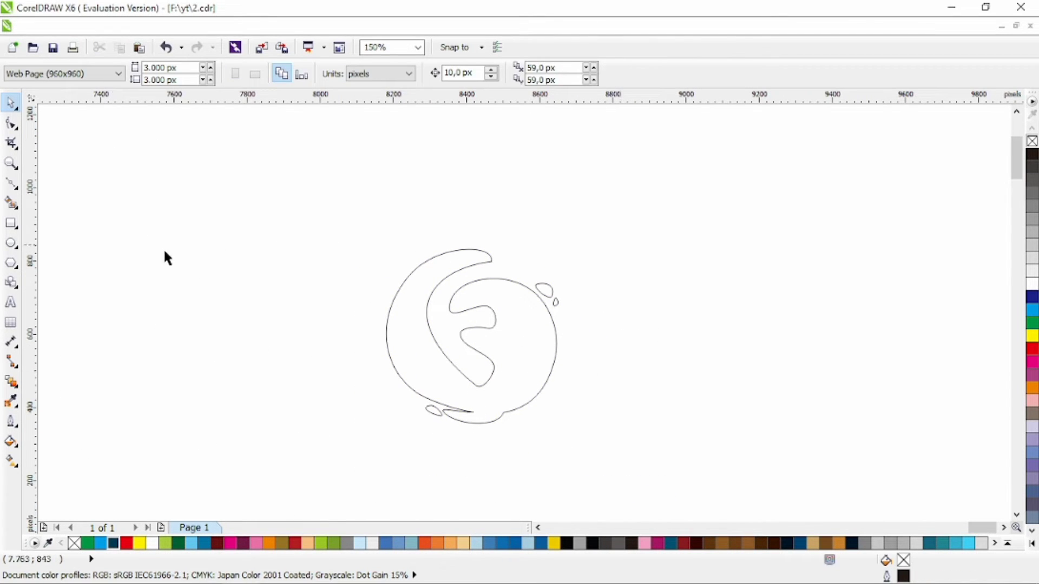
Step: Draw a closed two-node curve above the emblem's upper-right edge and bend both sides into a leaf shape
{"action": "left_click", "coordinate": [12, 182]}
{"action": "scroll", "coordinate": [515, 296], "scroll_direction": "up", "scroll_amount": 1}
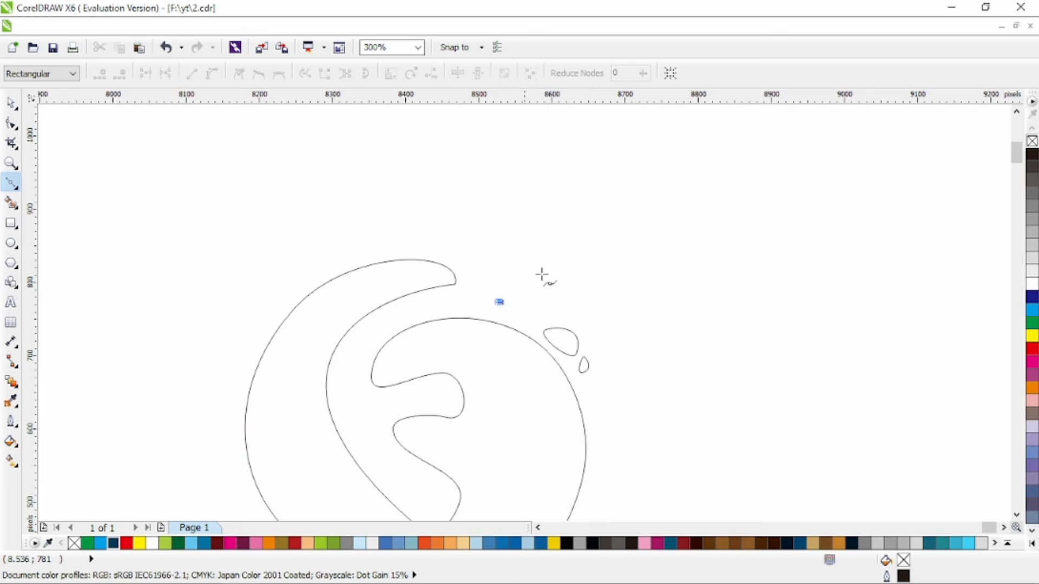
{"action": "left_click", "coordinate": [593, 226]}
{"action": "key", "text": "F10"}
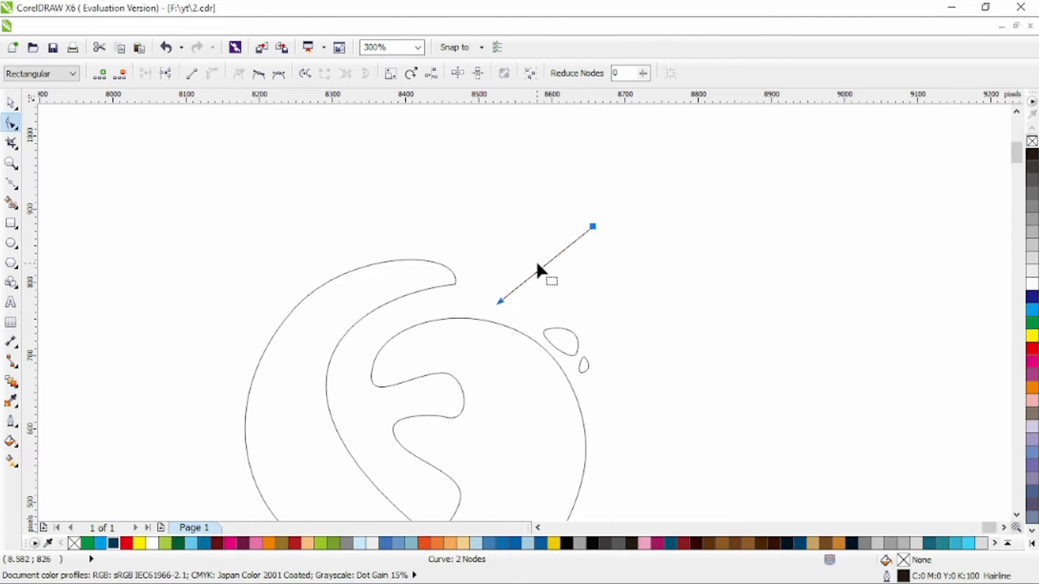
{"action": "left_click_drag", "start_coordinate": [541, 270], "coordinate": [521, 255]}
{"action": "left_click_drag", "start_coordinate": [593, 226], "coordinate": [616, 314]}
{"action": "left_click_drag", "start_coordinate": [540, 225], "coordinate": [521, 210]}
{"action": "left_click_drag", "start_coordinate": [554, 315], "coordinate": [486, 304]}
{"action": "left_click", "coordinate": [494, 297]}
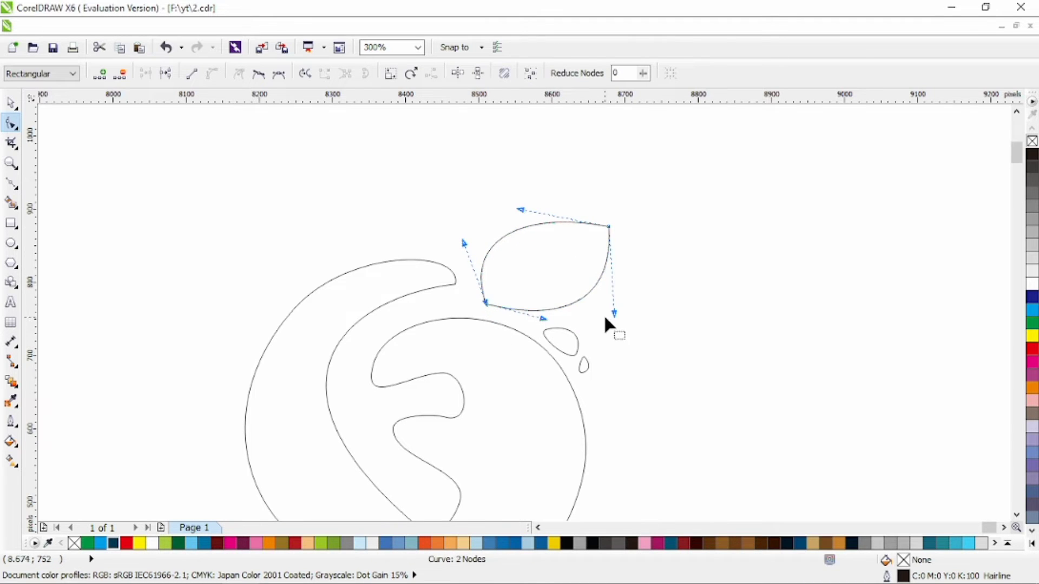
{"action": "left_click_drag", "start_coordinate": [608, 325], "coordinate": [581, 327]}
Step: Draw a thin triangle from the leaf's middle down past its base and bend its long sides into a curved vein
{"action": "key", "text": "F5"}
{"action": "scroll", "coordinate": [585, 258], "scroll_direction": "up", "scroll_amount": 2}
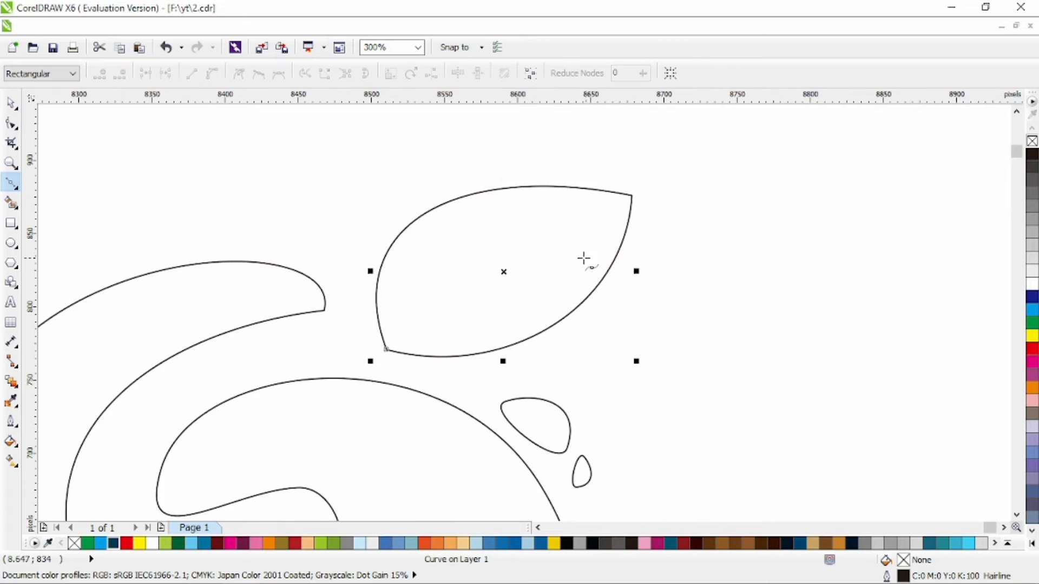
{"action": "left_click", "coordinate": [505, 216]}
{"action": "left_click", "coordinate": [371, 393]}
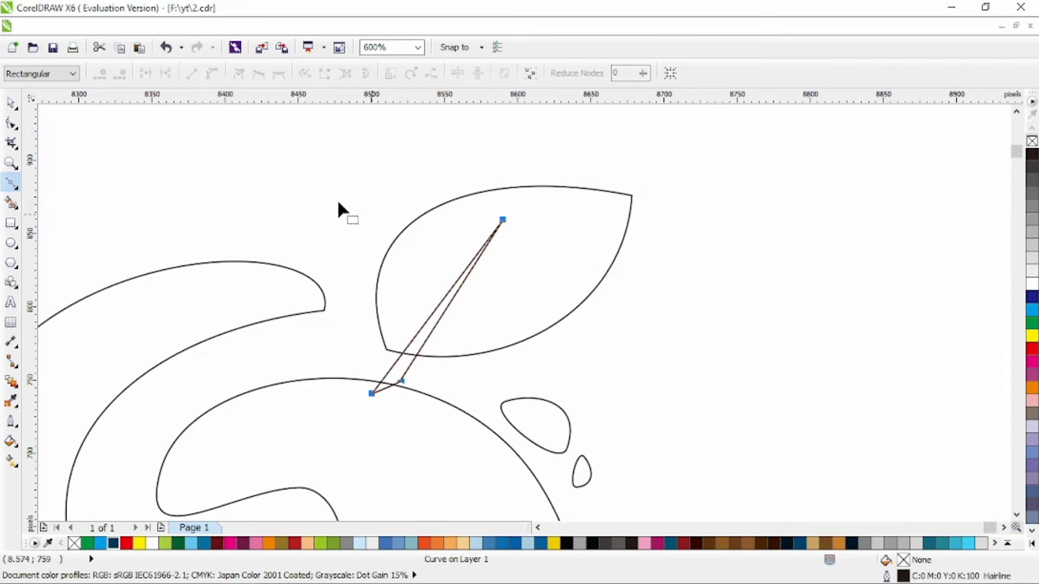
{"action": "key", "text": "F10"}
{"action": "left_click_drag", "start_coordinate": [444, 320], "coordinate": [427, 303]}
{"action": "left_click_drag", "start_coordinate": [510, 225], "coordinate": [452, 274]}
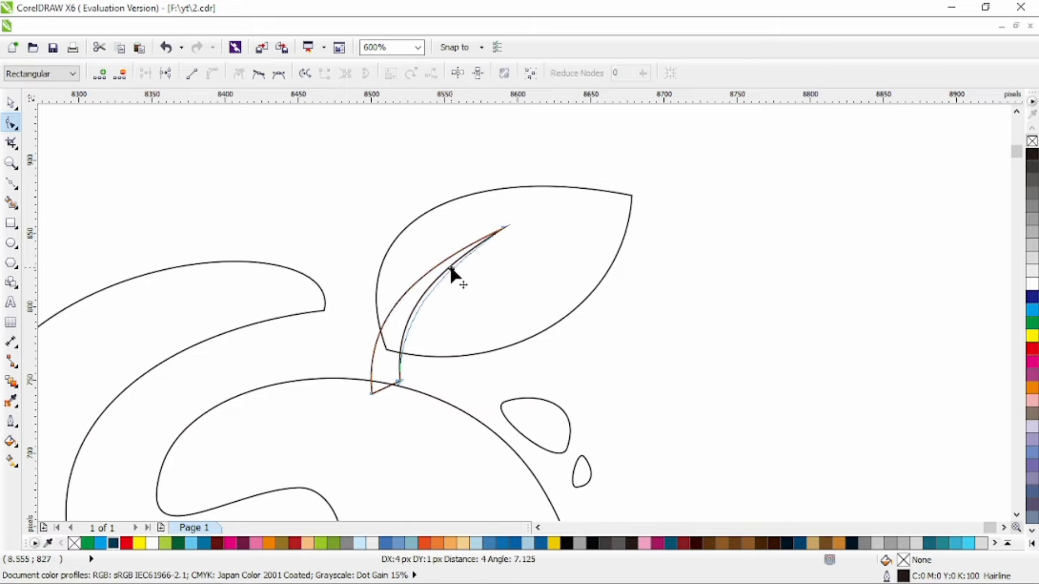
Step: Trim the vein shape out of the leaf, delete the vein and shift the leaf slightly down toward the emblem
{"action": "key", "text": "space"}
{"action": "left_click", "coordinate": [459, 218], "text": "shift"}
{"action": "left_click", "coordinate": [495, 74]}
{"action": "left_click", "coordinate": [422, 312]}
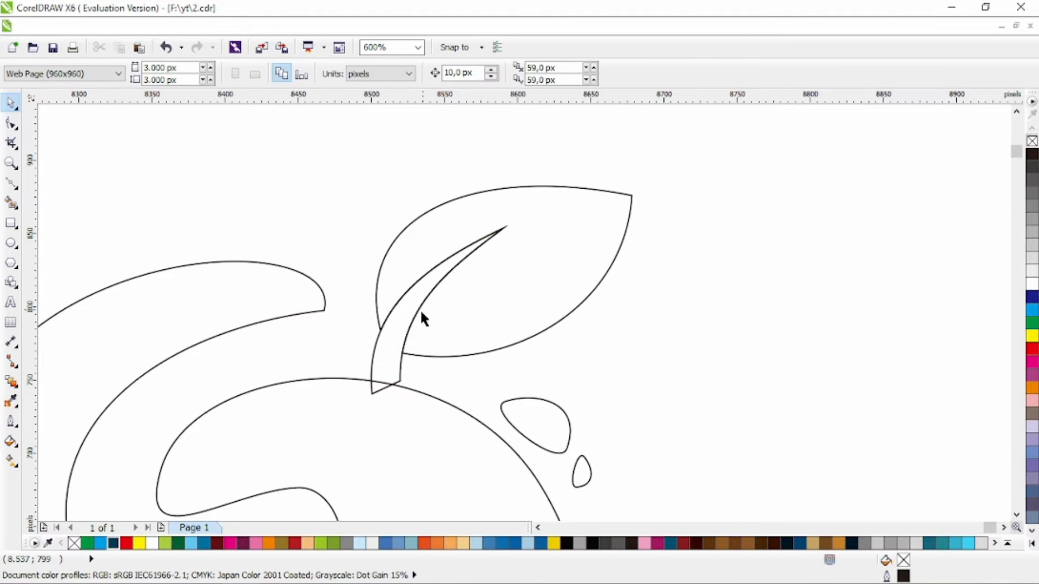
{"action": "left_click", "coordinate": [419, 311]}
{"action": "key", "text": "Delete"}
{"action": "scroll", "coordinate": [558, 317], "scroll_direction": "down", "scroll_amount": 1}
{"action": "left_click", "coordinate": [551, 311]}
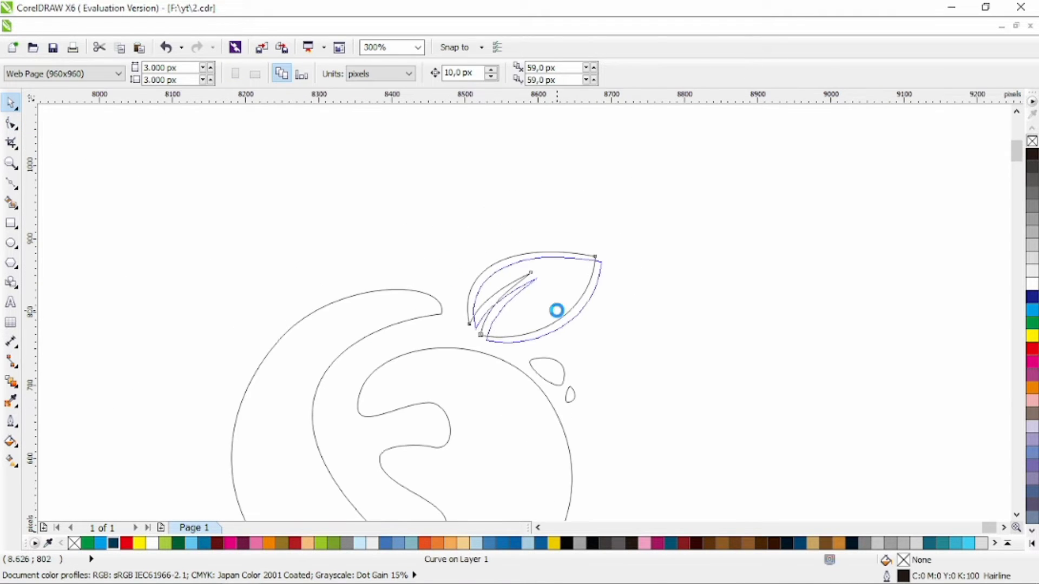
Step: Fill the emblem with an outline-free linear gradient running from red at the bottom to yellow at the top
{"action": "scroll", "coordinate": [585, 311], "scroll_direction": "down", "scroll_amount": 1}
{"action": "key", "text": "Tab"}
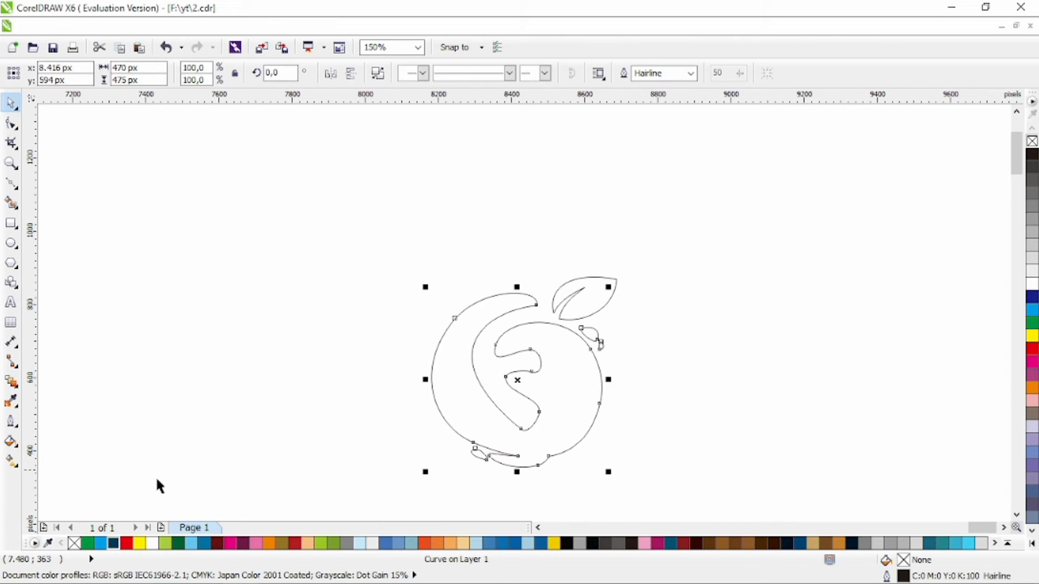
{"action": "left_click", "coordinate": [129, 542]}
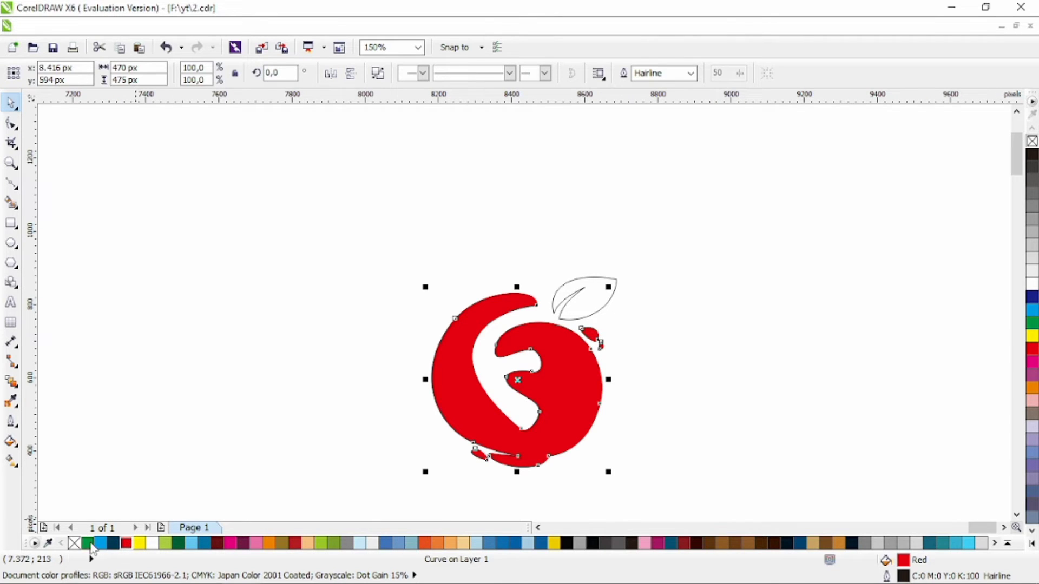
{"action": "left_click", "coordinate": [11, 460]}
{"action": "left_click_drag", "start_coordinate": [480, 438], "coordinate": [575, 227]}
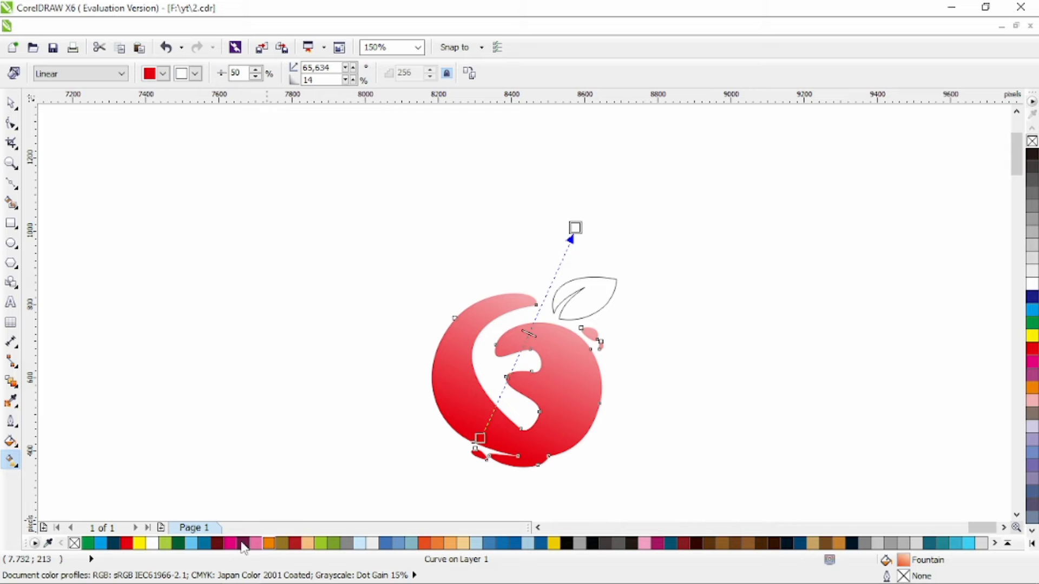
{"action": "left_click", "coordinate": [140, 543]}
{"action": "left_click", "coordinate": [11, 102]}
Step: Give the leaf an outline-free linear gradient from green at its base to light yellow-green toward its upper-right tip
{"action": "key", "text": "Tab"}
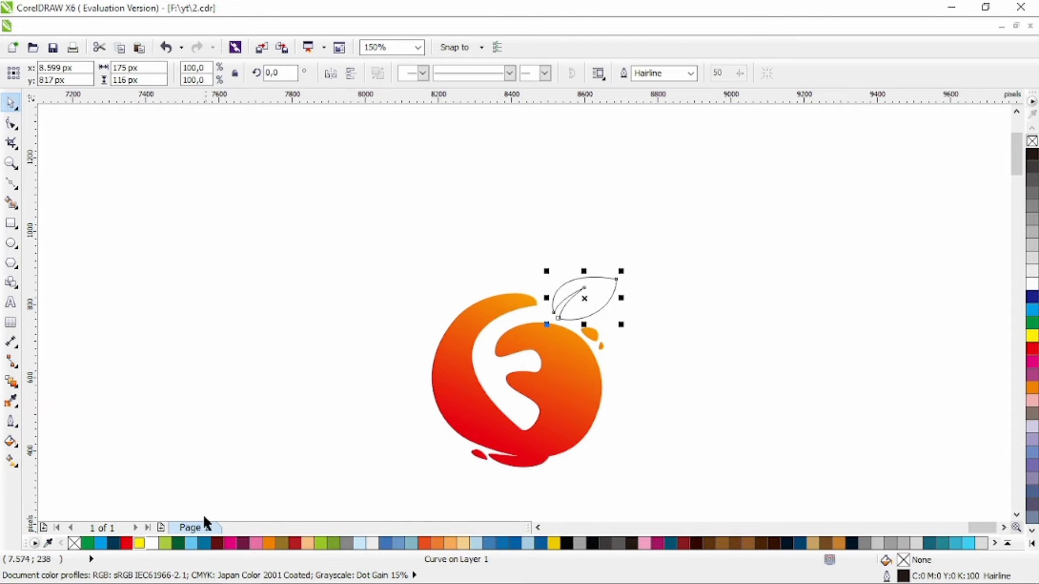
{"action": "left_click", "coordinate": [87, 543]}
{"action": "right_click", "coordinate": [74, 543]}
{"action": "left_click", "coordinate": [10, 460]}
{"action": "left_click_drag", "start_coordinate": [564, 316], "coordinate": [611, 252]}
{"action": "left_click", "coordinate": [165, 543]}
{"action": "left_click", "coordinate": [11, 101]}
{"action": "left_click", "coordinate": [496, 280]}
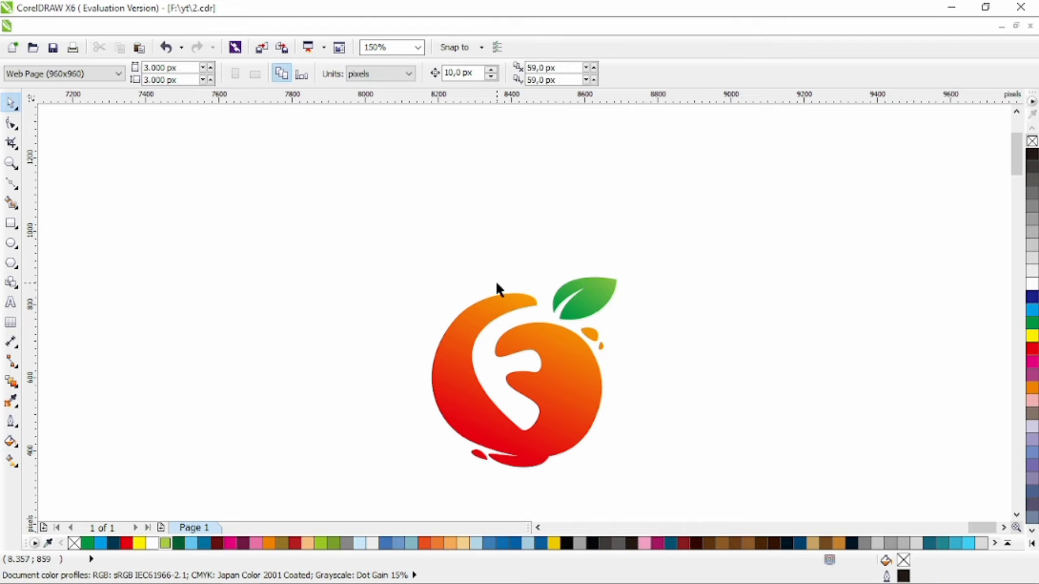
Step: Delete the two nodes that form the notch on the emblem's bottom-right edge
{"action": "scroll", "coordinate": [641, 330], "scroll_direction": "up", "scroll_amount": 1}
{"action": "scroll", "coordinate": [523, 395], "scroll_direction": "up", "scroll_amount": 2}
{"action": "left_click", "coordinate": [522, 395]}
{"action": "key", "text": "F10"}
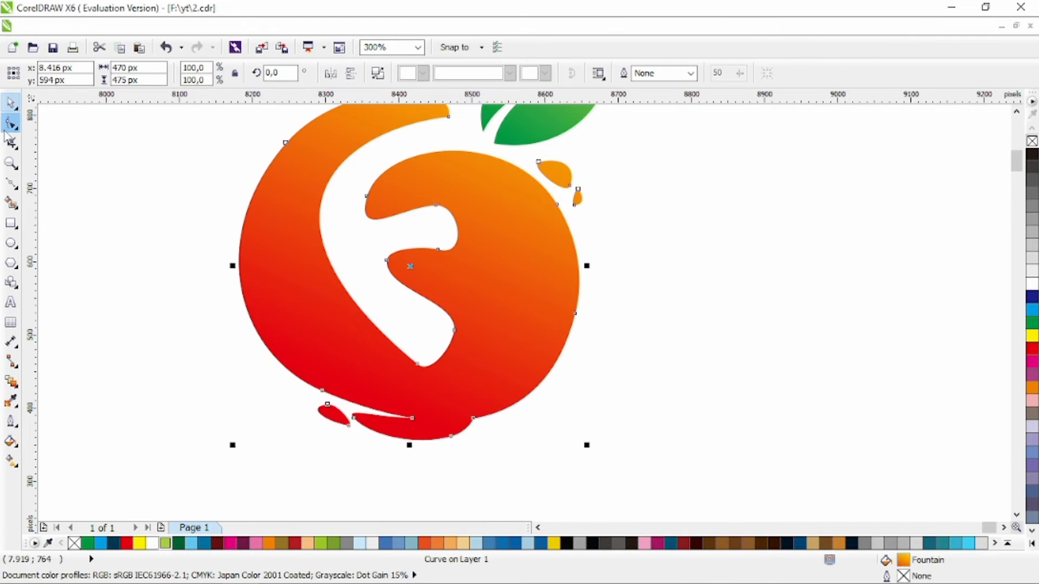
{"action": "left_click", "coordinate": [474, 419]}
{"action": "key", "text": "Delete"}
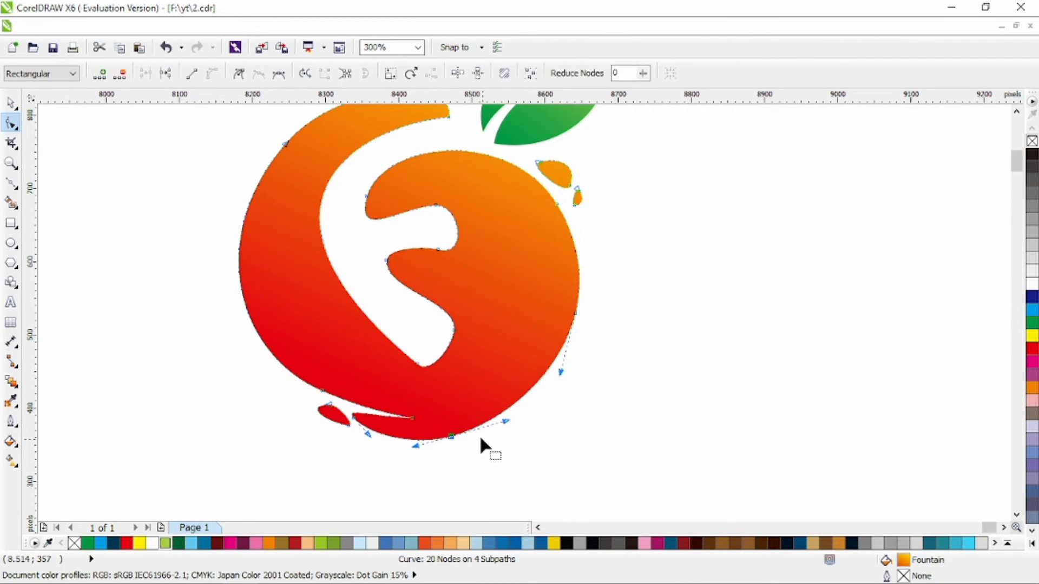
{"action": "key", "text": "Delete"}
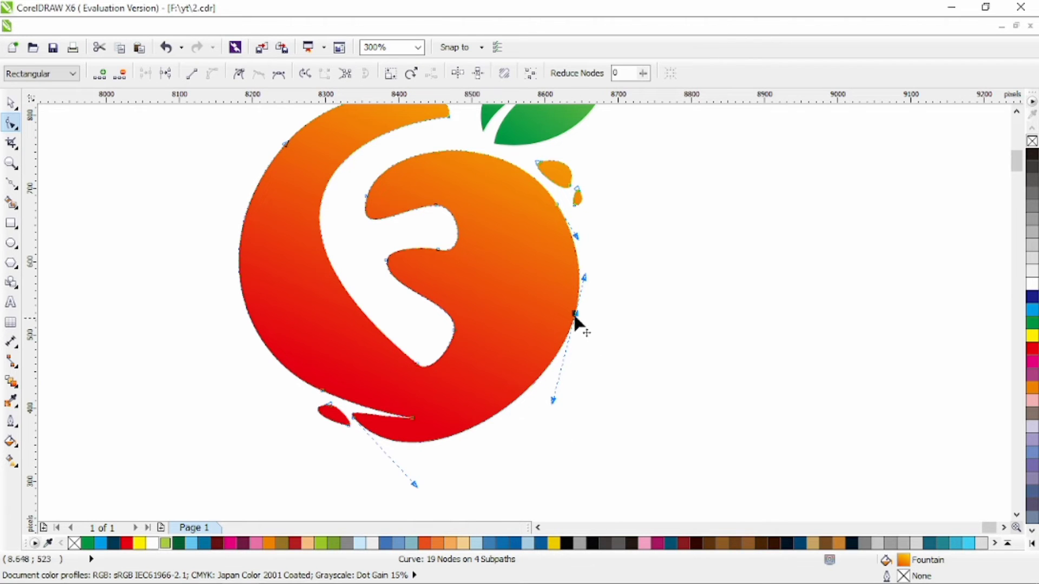
Step: Round the emblem's lower-right contour by moving its right-side node slightly outward and adjusting the curve handle at the bottom crescent's tip
{"action": "left_click_drag", "start_coordinate": [574, 318], "coordinate": [580, 323]}
{"action": "left_click_drag", "start_coordinate": [414, 484], "coordinate": [446, 464]}
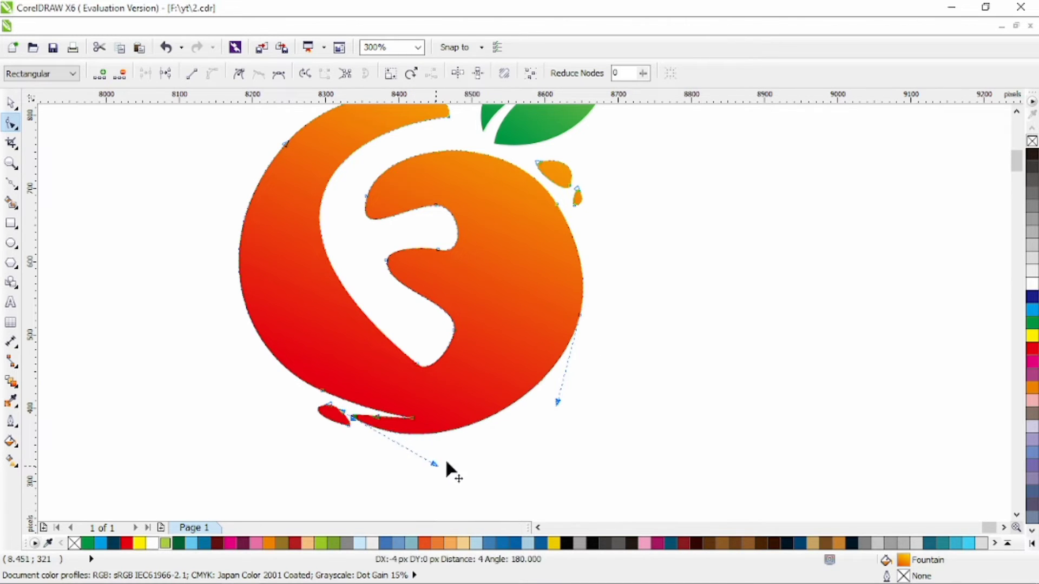
{"action": "scroll", "coordinate": [446, 464], "scroll_direction": "down", "scroll_amount": 2}
{"action": "key", "text": "space"}
{"action": "left_click", "coordinate": [282, 262]}
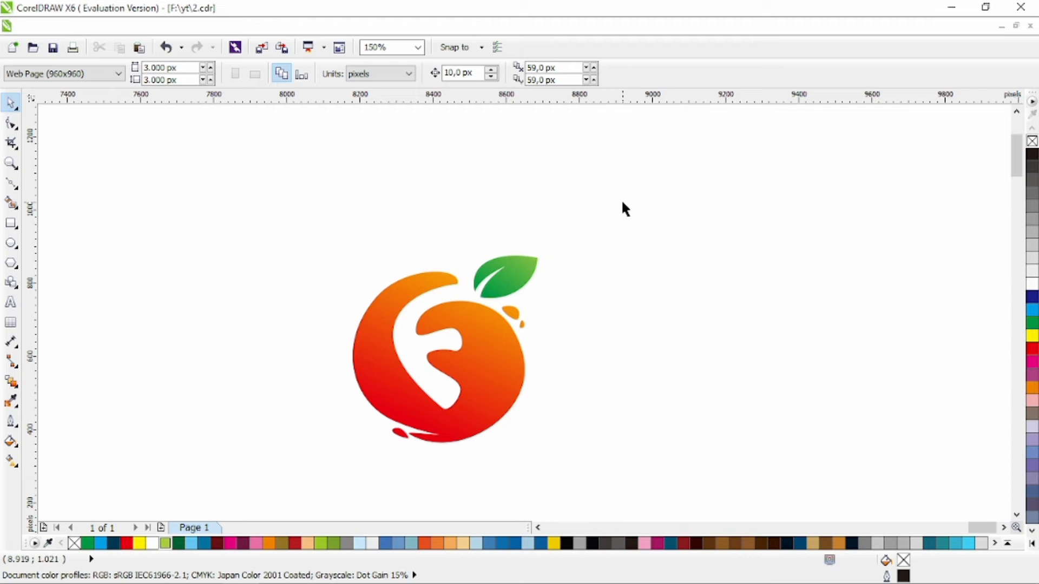
Step: Draw a closed five-node shape around the leaf's lower part and bend its upper side into a deep curve across the leaf
{"action": "scroll", "coordinate": [476, 317], "scroll_direction": "up", "scroll_amount": 2}
{"action": "left_click", "coordinate": [11, 184]}
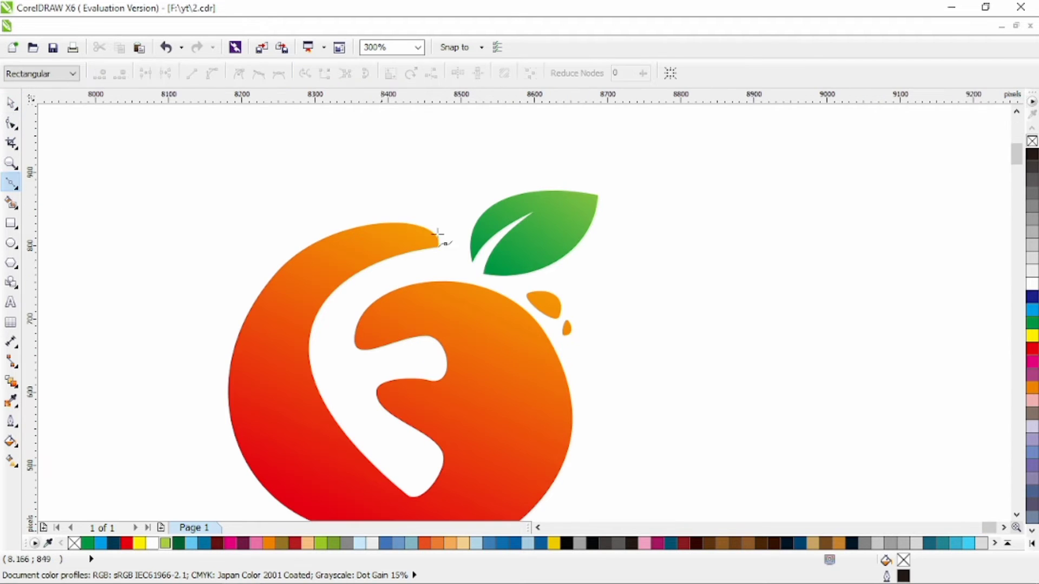
{"action": "scroll", "coordinate": [493, 229], "scroll_direction": "up", "scroll_amount": 2}
{"action": "left_click", "coordinate": [484, 157]}
{"action": "left_click", "coordinate": [688, 258]}
{"action": "left_click", "coordinate": [656, 317]}
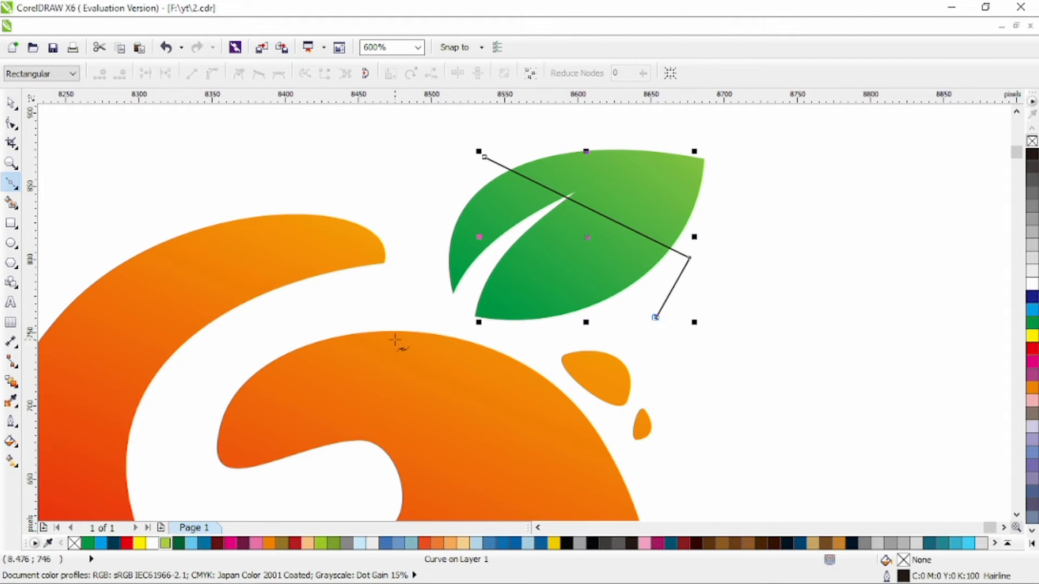
{"action": "left_click", "coordinate": [404, 384]}
{"action": "left_click", "coordinate": [410, 251]}
{"action": "left_click", "coordinate": [484, 158]}
{"action": "key", "text": "F10"}
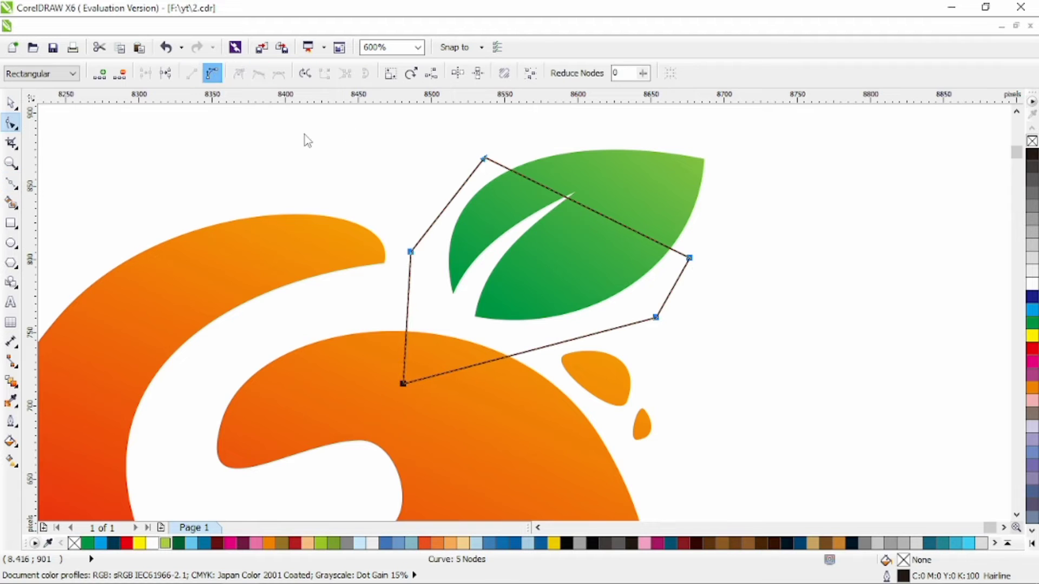
{"action": "left_click_drag", "start_coordinate": [580, 216], "coordinate": [501, 288]}
Step: Intersect the drawn shape with the leaf and shift the overlapping piece's gradient midpoint to make it darker green
{"action": "key", "text": "space"}
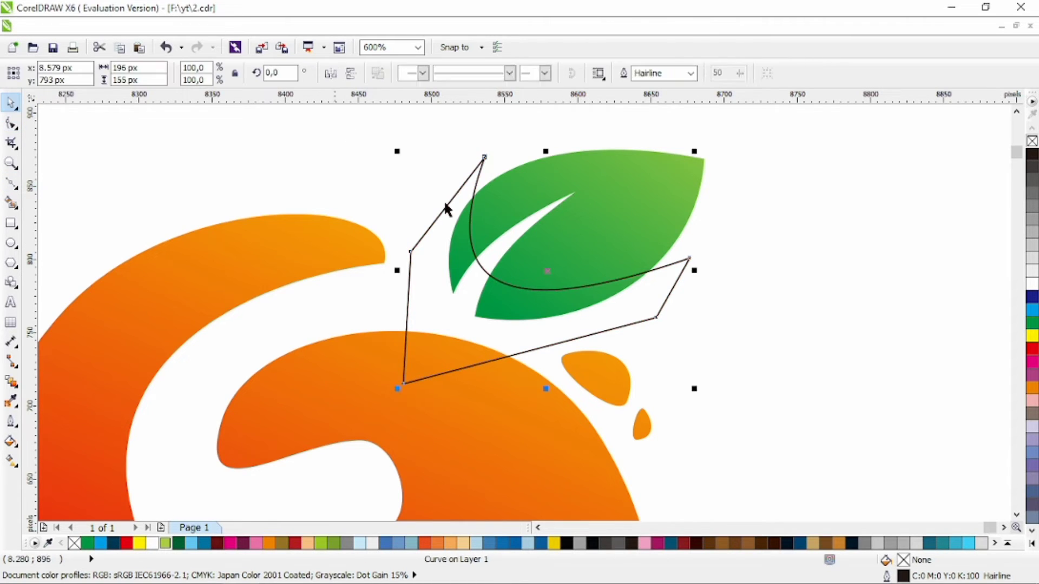
{"action": "left_click", "coordinate": [509, 73]}
{"action": "left_click", "coordinate": [12, 461]}
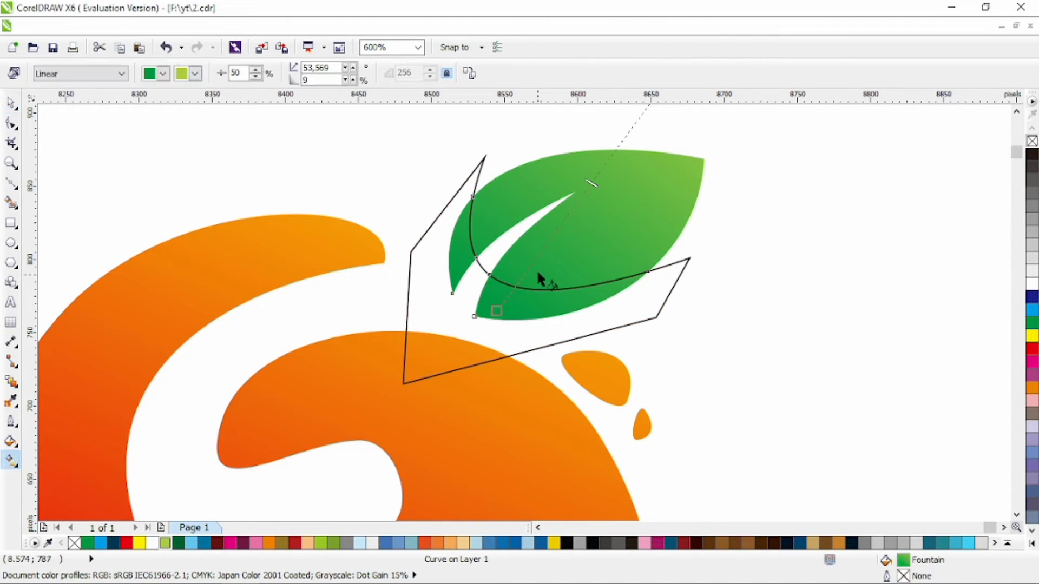
{"action": "left_click_drag", "start_coordinate": [548, 244], "coordinate": [558, 232]}
Step: Delete the helper shape and adjust the main leaf's gradient so more of the leaf is light green
{"action": "left_click", "coordinate": [12, 105]}
{"action": "left_click", "coordinate": [417, 249]}
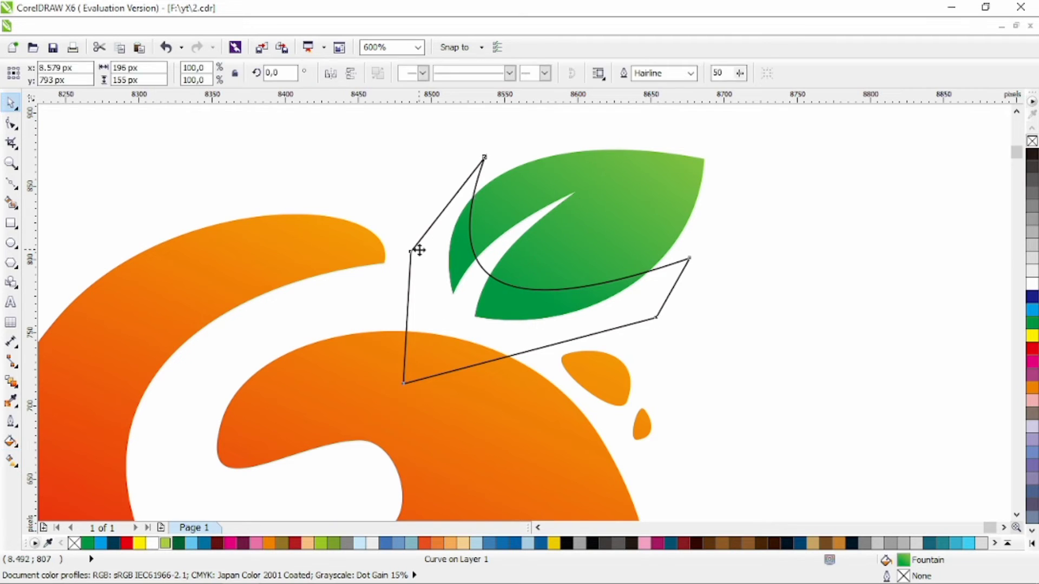
{"action": "key", "text": "Delete"}
{"action": "left_click", "coordinate": [623, 230]}
{"action": "left_click", "coordinate": [11, 462]}
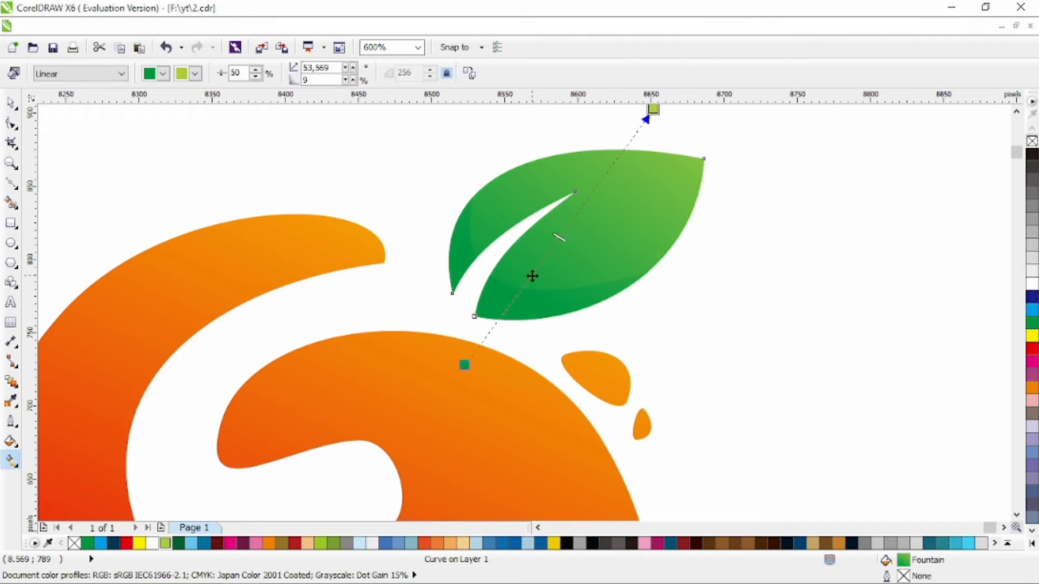
{"action": "left_click", "coordinate": [10, 102]}
{"action": "left_click", "coordinate": [326, 193]}
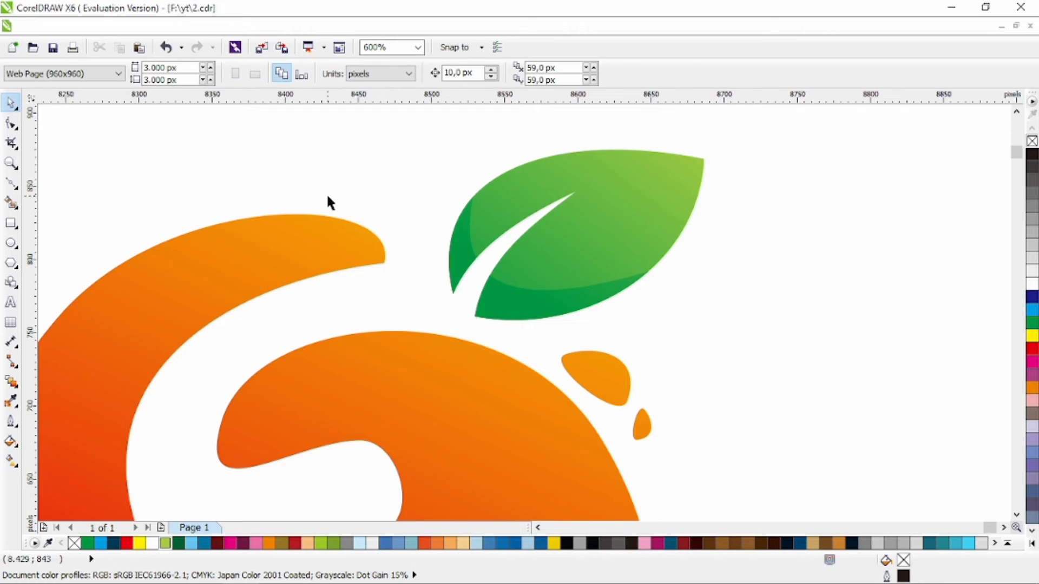
Step: Add a node on the left edge of the emblem's cut-out F and bow the curve running down to its foot
{"action": "scroll", "coordinate": [359, 284], "scroll_direction": "down", "scroll_amount": 2}
{"action": "scroll", "coordinate": [284, 321], "scroll_direction": "down", "scroll_amount": 1}
{"action": "left_click", "coordinate": [281, 321]}
{"action": "left_click", "coordinate": [11, 123]}
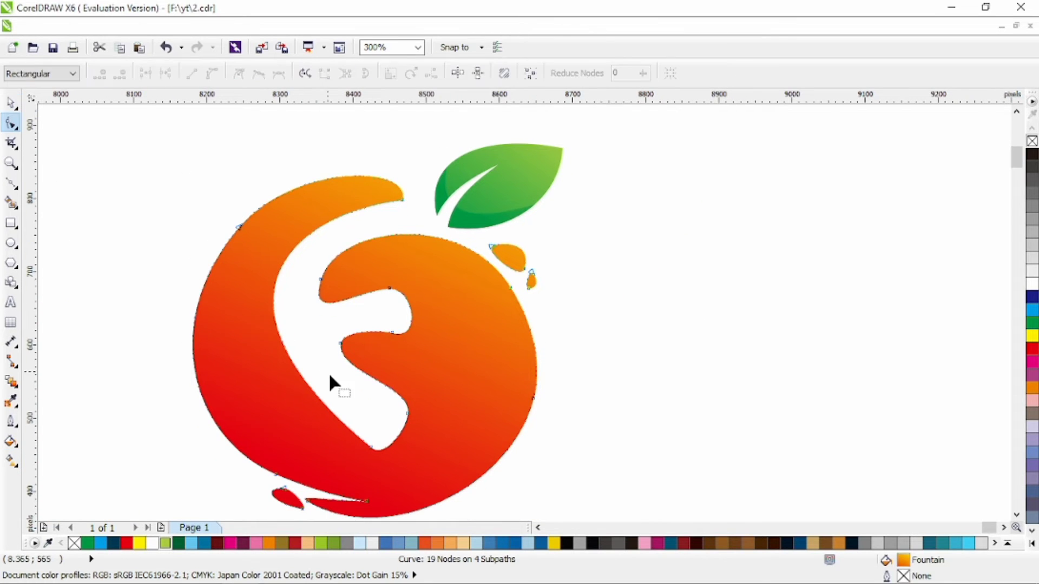
{"action": "left_click", "coordinate": [369, 445]}
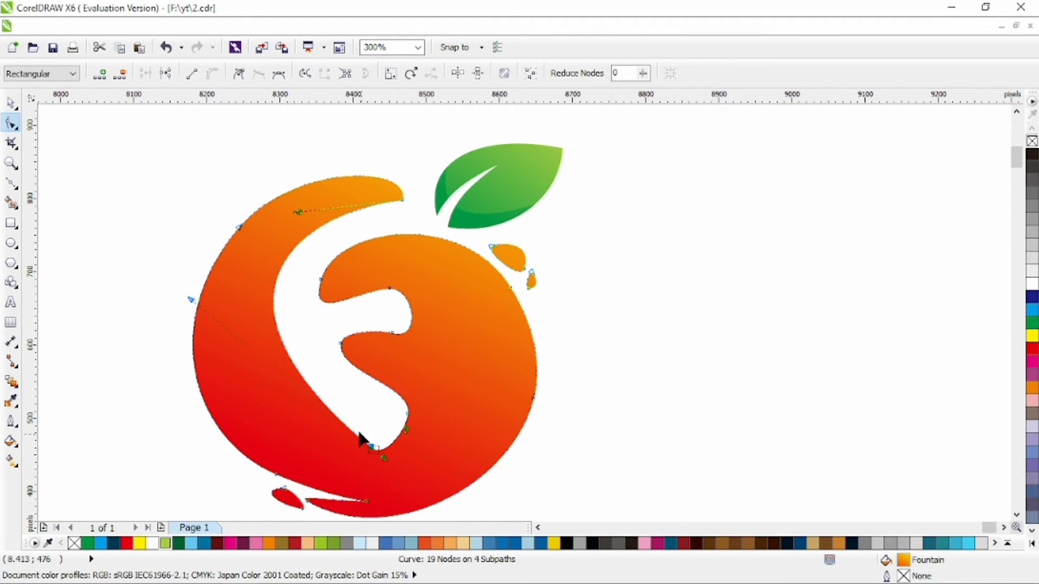
{"action": "double_click", "coordinate": [272, 307]}
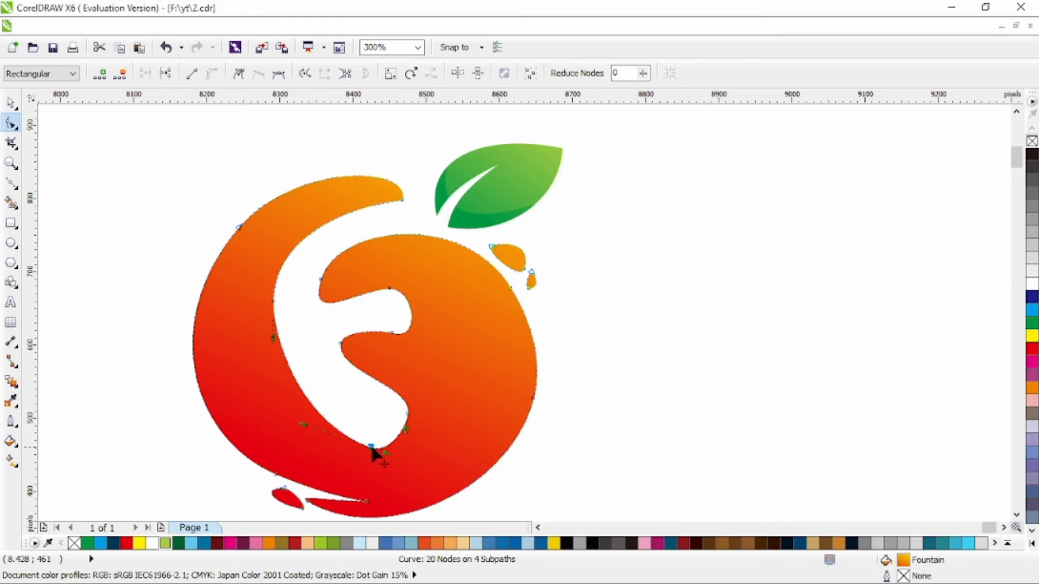
Step: Raise the bottom node of the cut-out F and reshape the end of its foot into a shorter, rounder curve
{"action": "left_click_drag", "start_coordinate": [371, 448], "coordinate": [406, 407]}
{"action": "double_click", "coordinate": [408, 415]}
{"action": "key", "text": "ctrl+z"}
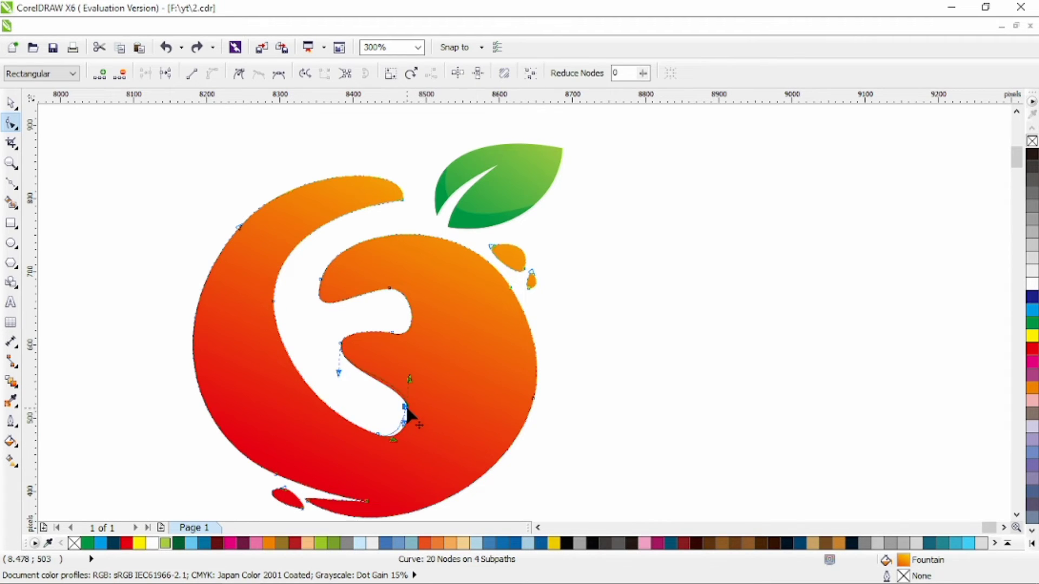
{"action": "scroll", "coordinate": [411, 411], "scroll_direction": "down", "scroll_amount": 1}
{"action": "key", "text": "space"}
{"action": "left_click", "coordinate": [245, 245]}
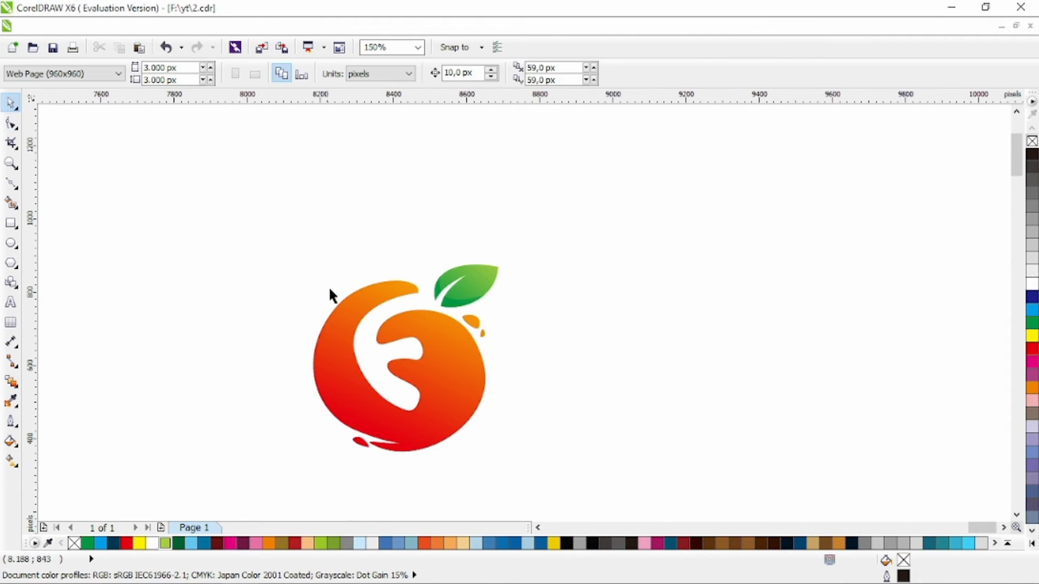
Step: Draw a closed five-node straight-line helper shape running diagonally across the emblem and enclosing its lower left part
{"action": "left_click", "coordinate": [11, 184]}
{"action": "left_click", "coordinate": [329, 302]}
{"action": "left_click", "coordinate": [506, 418]}
{"action": "left_click", "coordinate": [506, 474]}
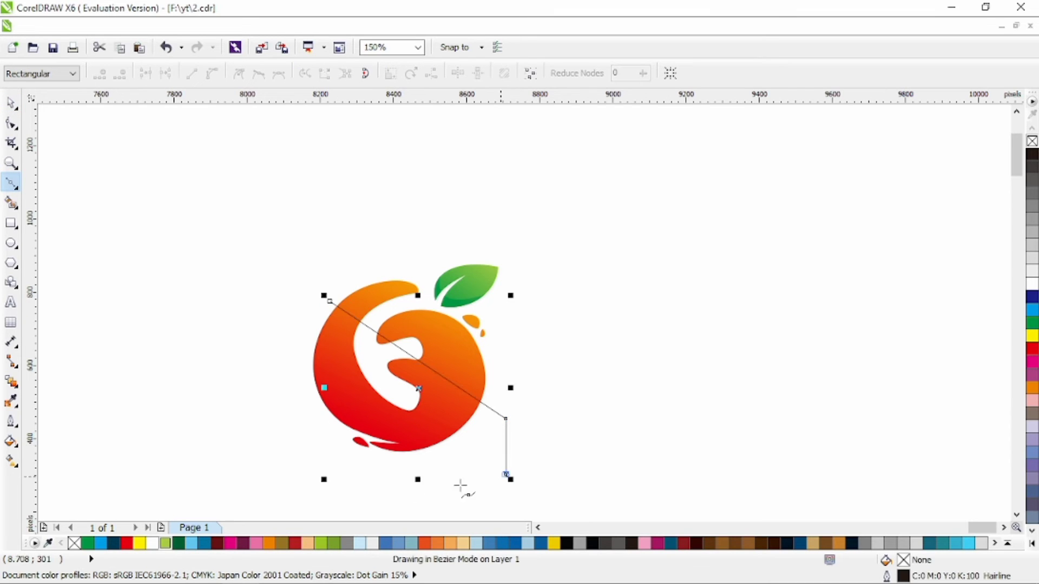
{"action": "left_click", "coordinate": [268, 480]}
{"action": "left_click", "coordinate": [262, 321]}
{"action": "left_click", "coordinate": [330, 301]}
Step: Convert the helper shape's segments to curves and bend its diagonal edge into an arc following the emblem's left and lower rim
{"action": "key", "text": "F10"}
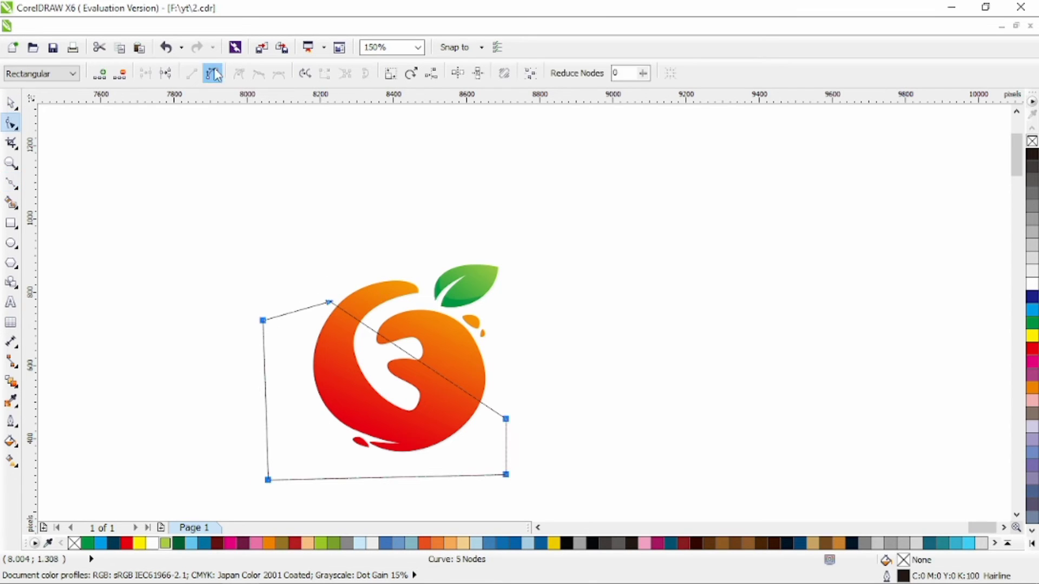
{"action": "left_click", "coordinate": [414, 360]}
{"action": "left_click_drag", "start_coordinate": [408, 364], "coordinate": [373, 403]}
{"action": "left_click_drag", "start_coordinate": [504, 419], "coordinate": [453, 414]}
{"action": "left_click_drag", "start_coordinate": [325, 421], "coordinate": [264, 418]}
{"action": "left_click_drag", "start_coordinate": [327, 304], "coordinate": [336, 296]}
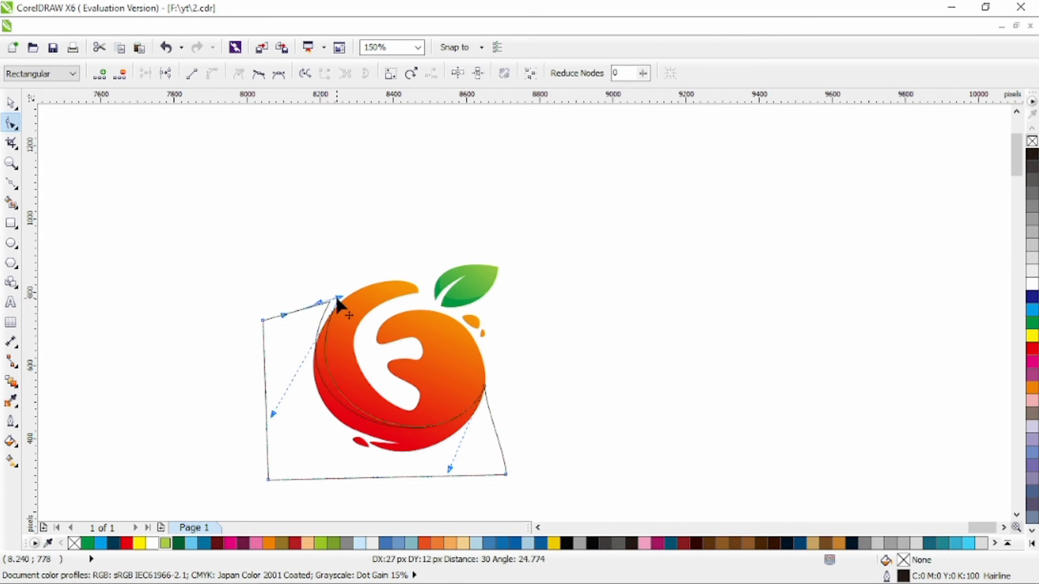
{"action": "left_click_drag", "start_coordinate": [450, 468], "coordinate": [455, 475]}
Step: Intersect the helper shape with the emblem, remove the helper shape and select the resulting overlapping piece
{"action": "left_click", "coordinate": [10, 103]}
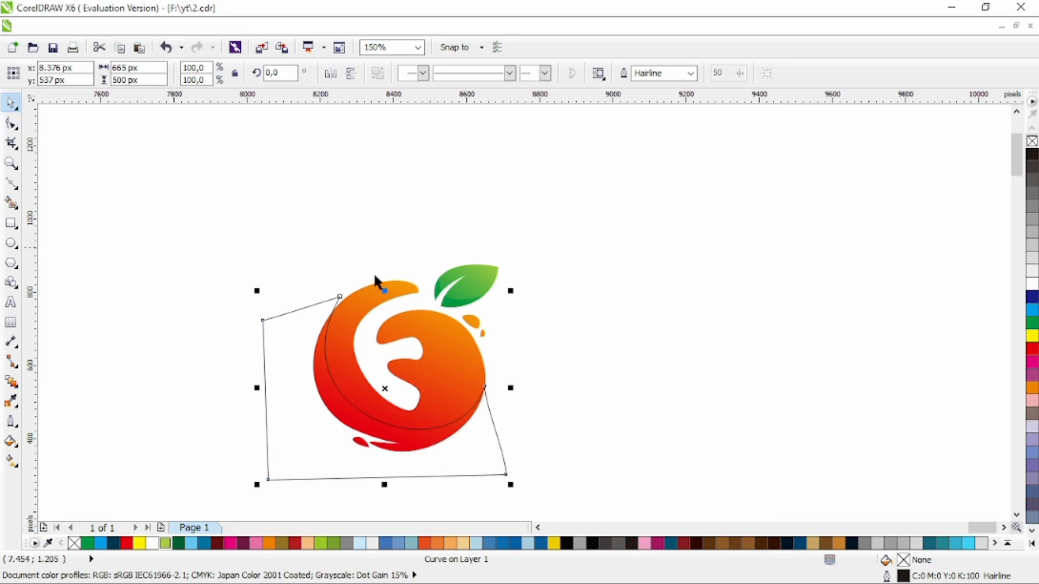
{"action": "left_click", "coordinate": [412, 312], "text": "shift"}
{"action": "left_click", "coordinate": [510, 74]}
{"action": "left_click", "coordinate": [334, 411]}
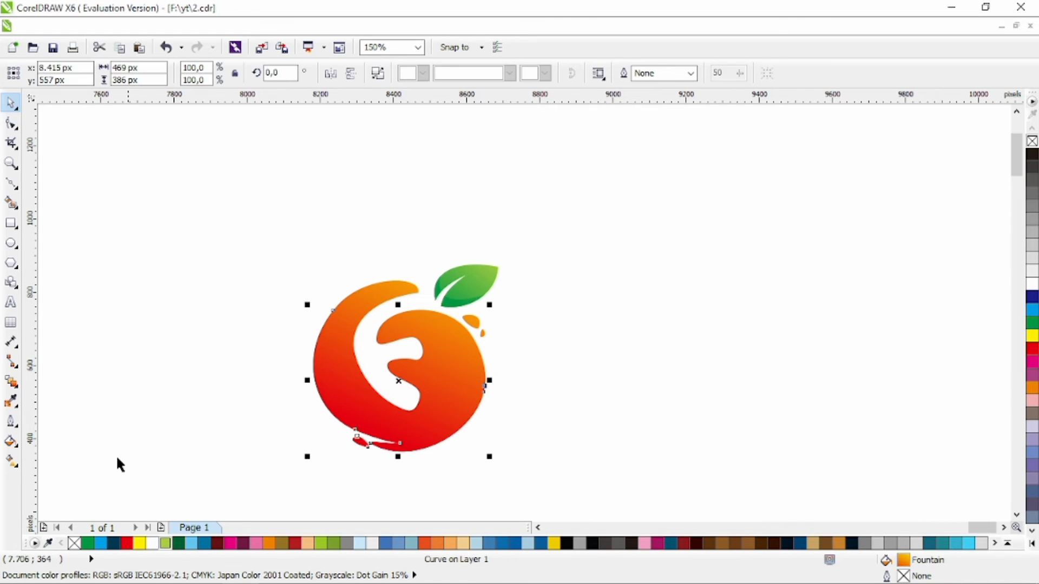
Step: Adjust the emblem's gradient shading so the main body is lighter yellow-orange against a darker red crescent along the lower rim
{"action": "left_click", "coordinate": [11, 461]}
{"action": "left_click_drag", "start_coordinate": [395, 352], "coordinate": [379, 383]}
{"action": "key", "text": "space"}
Step: Select the whole emblem with its leaf and droplets and scale it down to about 349 × 353 px
{"action": "left_click_drag", "start_coordinate": [281, 249], "coordinate": [567, 488]}
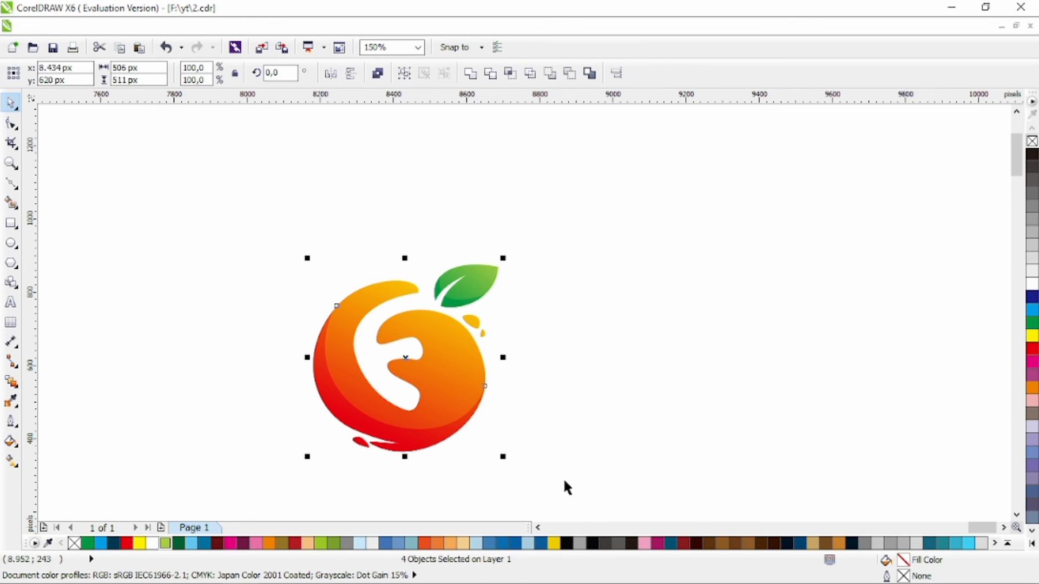
{"action": "left_click_drag", "start_coordinate": [505, 456], "coordinate": [464, 418]}
{"action": "left_click", "coordinate": [546, 306]}
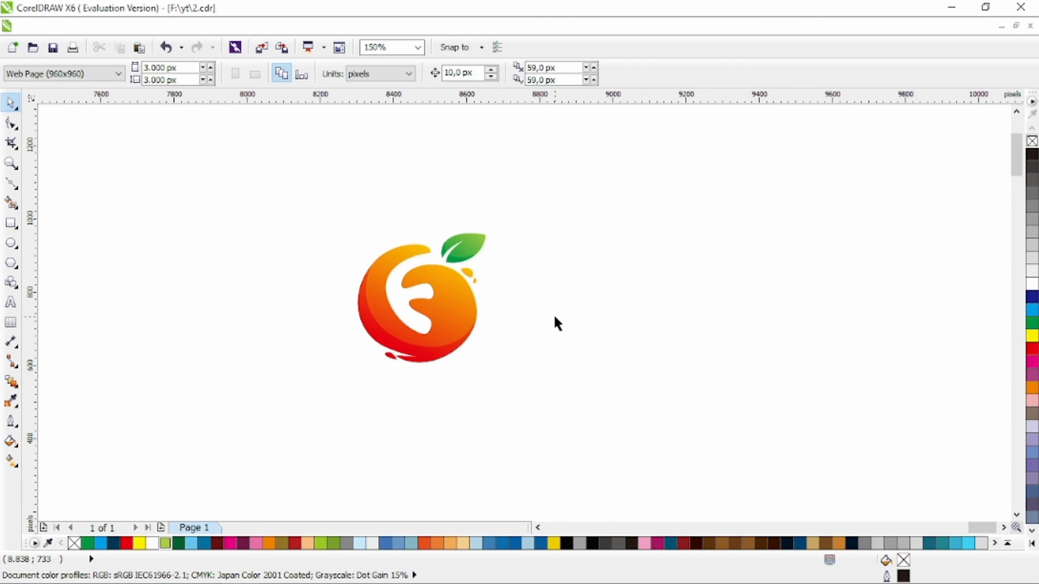
Step: Add the text "FRESHFRUIT" just below the emblem and set its font to Calibri Light
{"action": "left_click", "coordinate": [11, 303]}
{"action": "left_click", "coordinate": [347, 395]}
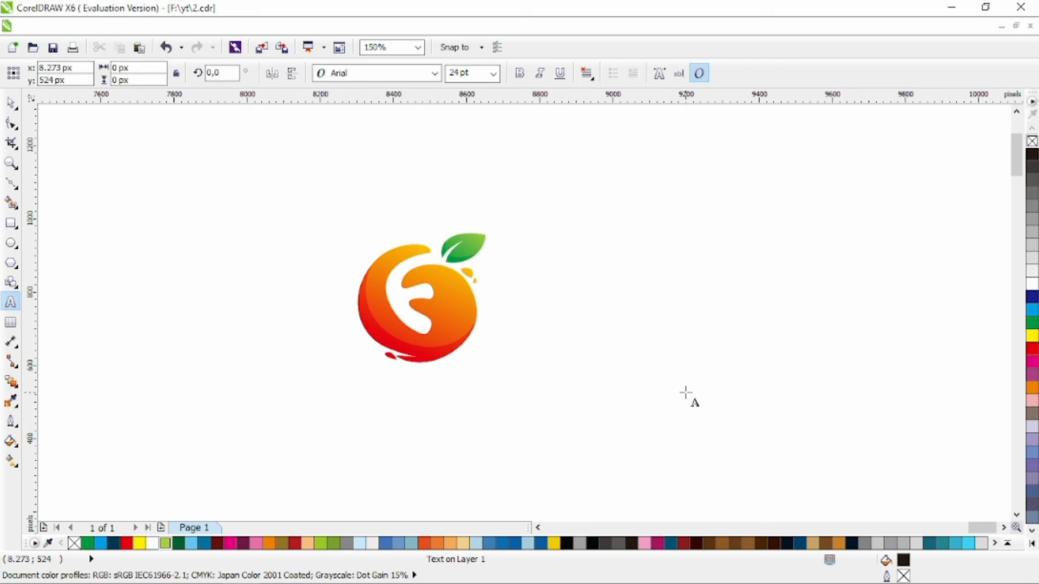
{"action": "type", "text": "FRESHFRU"}
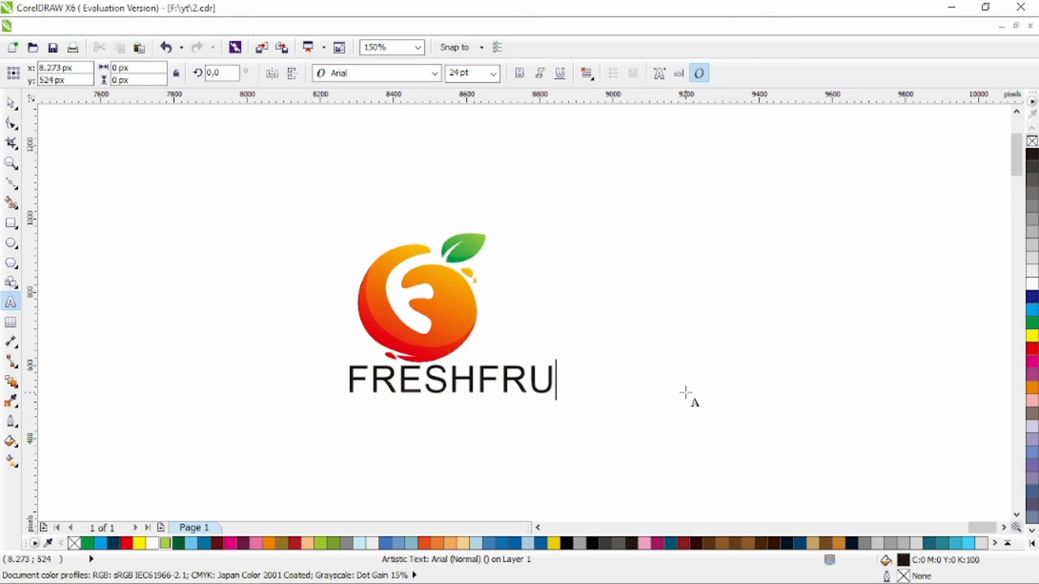
{"action": "type", "text": "IT"}
{"action": "left_click", "coordinate": [10, 103]}
{"action": "left_click", "coordinate": [435, 73]}
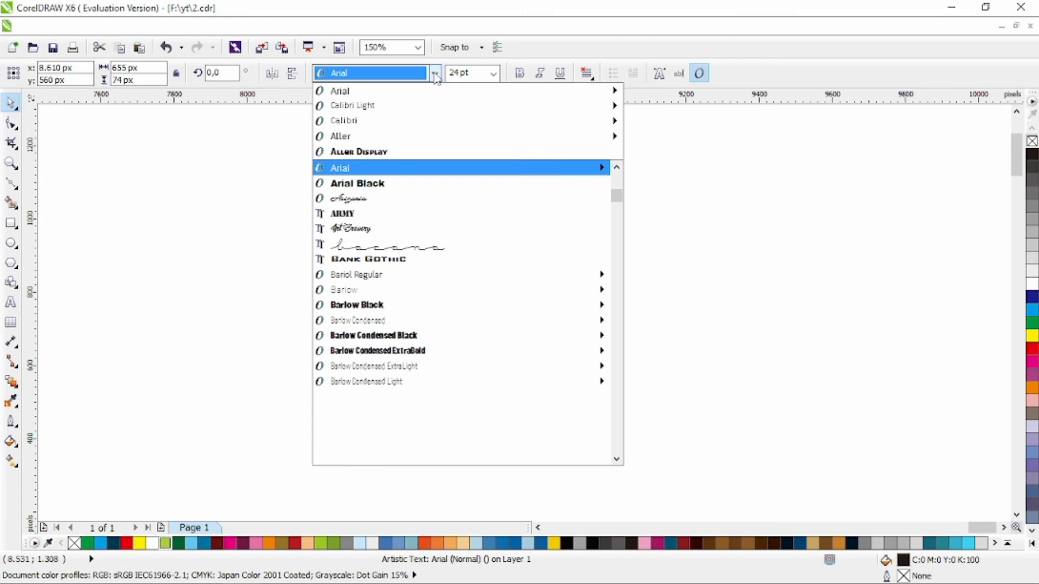
{"action": "left_click", "coordinate": [368, 105]}
Step: Set only the word "FRUIT" in the brand text to Calibri Bold
{"action": "left_click", "coordinate": [458, 384]}
{"action": "left_click", "coordinate": [457, 384]}
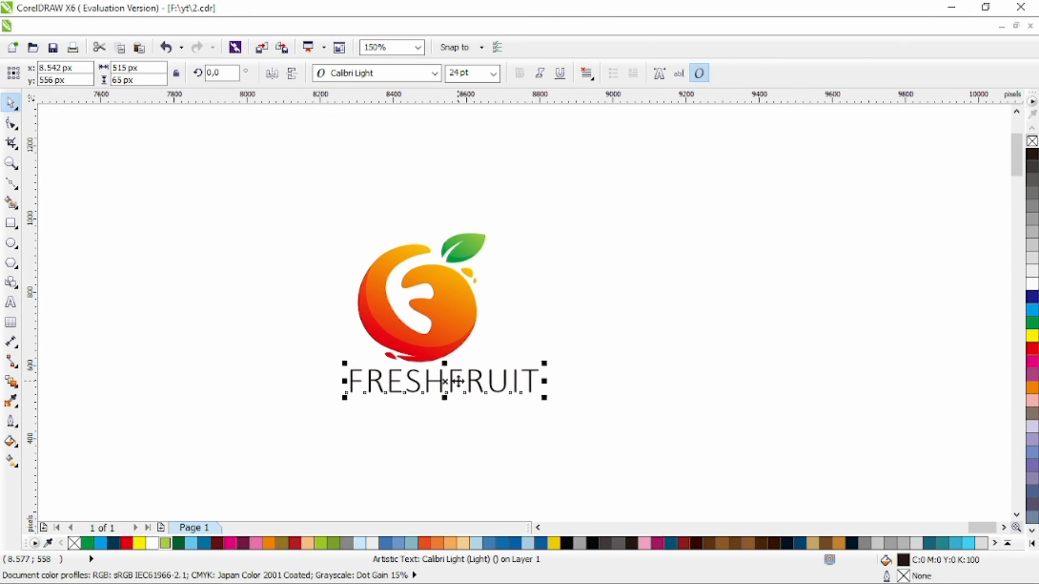
{"action": "double_click", "coordinate": [458, 384]}
{"action": "left_click_drag", "start_coordinate": [463, 382], "coordinate": [541, 381]}
{"action": "left_click", "coordinate": [434, 73]}
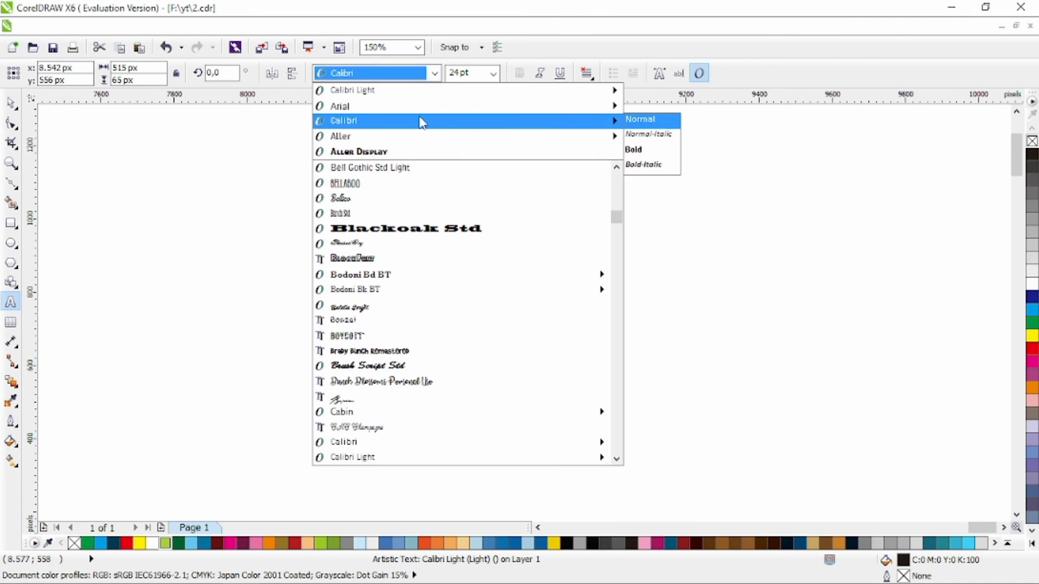
{"action": "left_click", "coordinate": [637, 150]}
{"action": "left_click", "coordinate": [11, 102]}
Step: Centre the FRESHFRUIT text under the emblem, move it slightly lower and scale it down to about 18.5 pt
{"action": "left_click", "coordinate": [406, 280]}
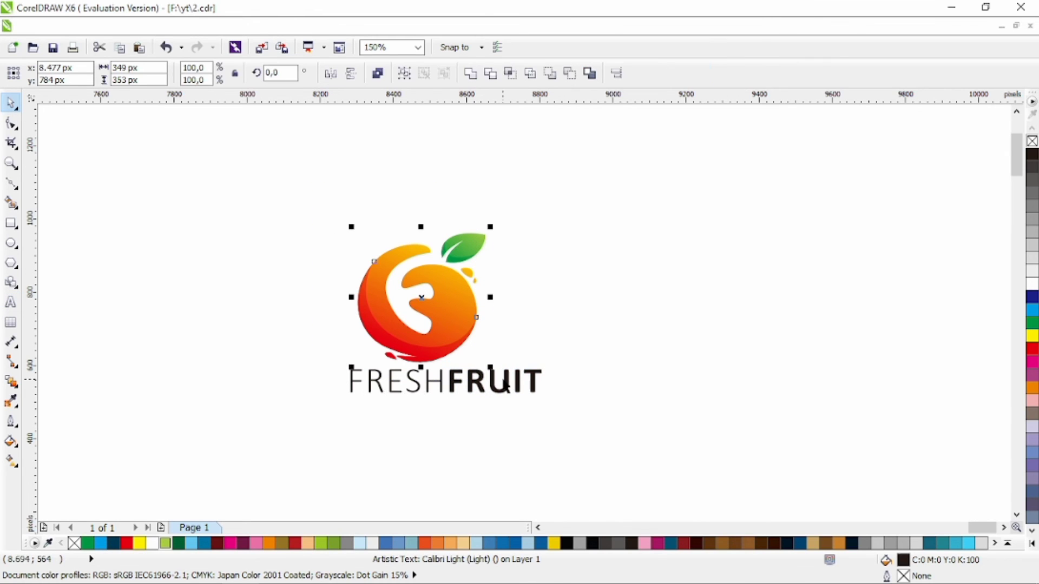
{"action": "left_click", "coordinate": [400, 376], "text": "shift"}
{"action": "key", "text": "c"}
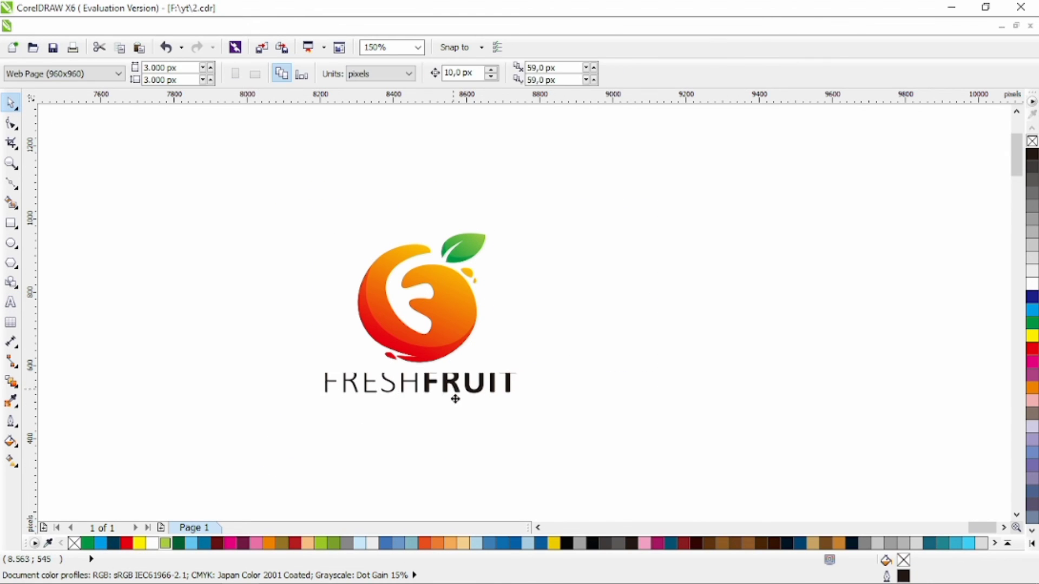
{"action": "left_click_drag", "start_coordinate": [452, 385], "coordinate": [454, 401]}
{"action": "left_click_drag", "start_coordinate": [522, 417], "coordinate": [489, 411]}
Step: Add the tagline "LOGO DESIGN" directly below the FRESHFRUIT text and set it in bold Calibri
{"action": "key", "text": "F8"}
{"action": "type", "text": "LOGO DESIGN"}
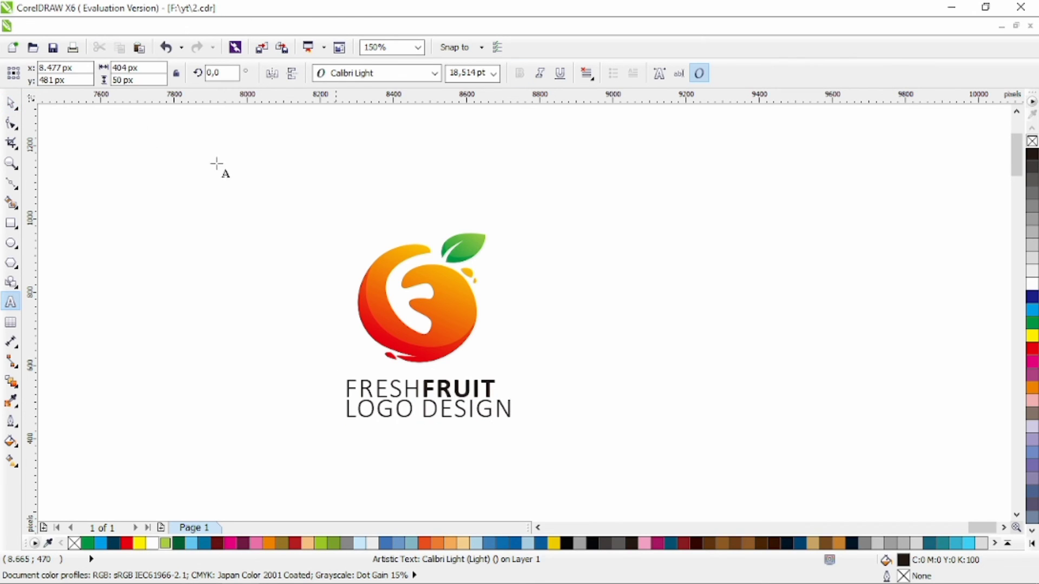
{"action": "left_click", "coordinate": [11, 103]}
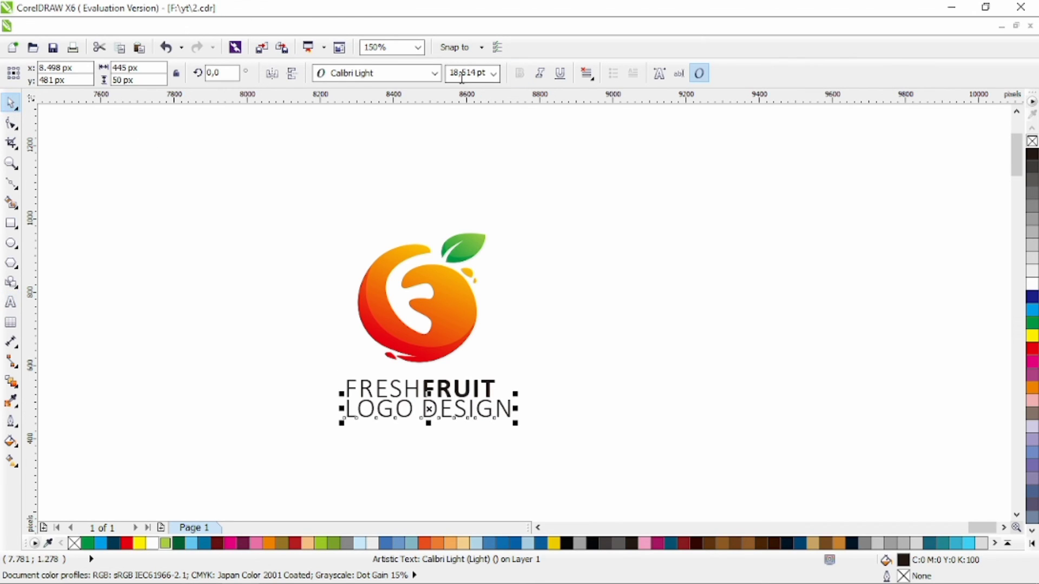
{"action": "left_click", "coordinate": [435, 73]}
{"action": "left_click", "coordinate": [433, 89]}
{"action": "left_click", "coordinate": [520, 73]}
Step: Scale the LOGO DESIGN tagline down to about 4 pt and widen its letter spacing
{"action": "left_click_drag", "start_coordinate": [518, 423], "coordinate": [422, 410]}
{"action": "key", "text": "F10"}
{"action": "key", "text": "space"}
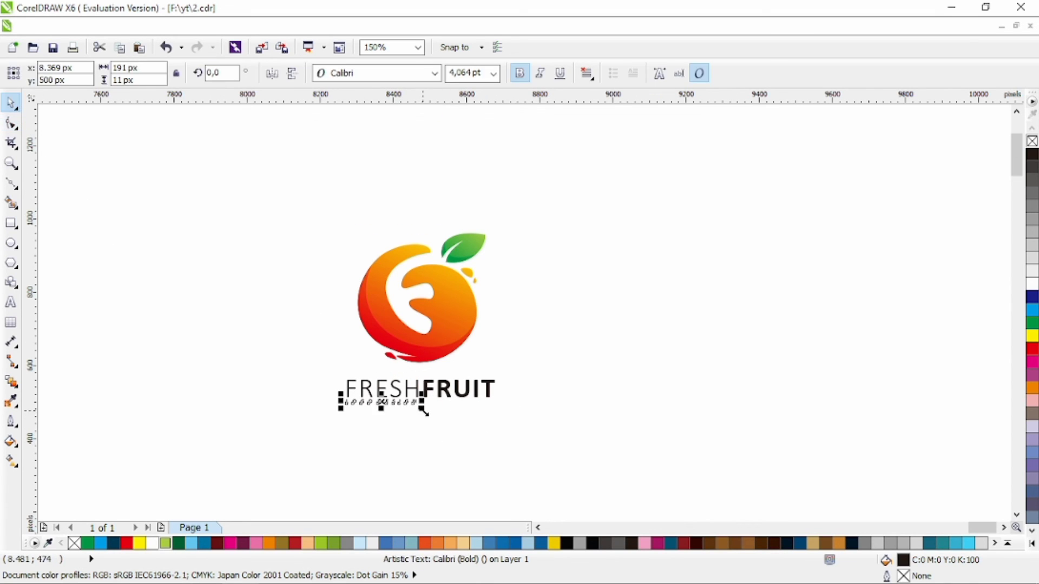
{"action": "left_click", "coordinate": [456, 423]}
{"action": "scroll", "coordinate": [397, 414], "scroll_direction": "up", "scroll_amount": 2}
{"action": "scroll", "coordinate": [396, 416], "scroll_direction": "up", "scroll_amount": 2}
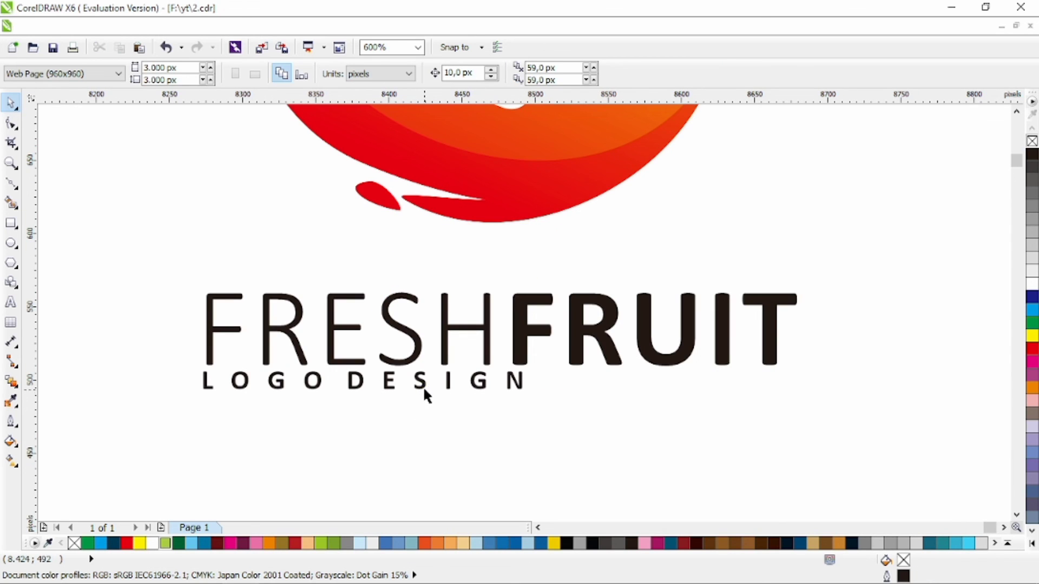
{"action": "scroll", "coordinate": [424, 400], "scroll_direction": "down", "scroll_amount": 4}
Step: Centre the tagline under the logo and colour both text lines dark maroon
{"action": "left_click_drag", "start_coordinate": [552, 457], "coordinate": [285, 241]}
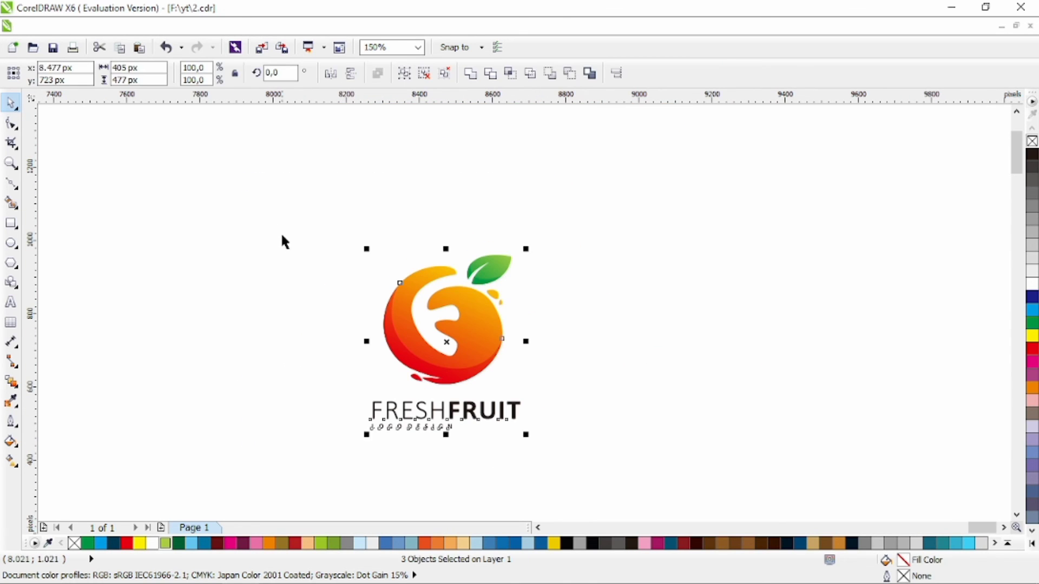
{"action": "left_click_drag", "start_coordinate": [550, 390], "coordinate": [184, 511]}
{"action": "left_click", "coordinate": [217, 544]}
{"action": "left_click", "coordinate": [606, 356]}
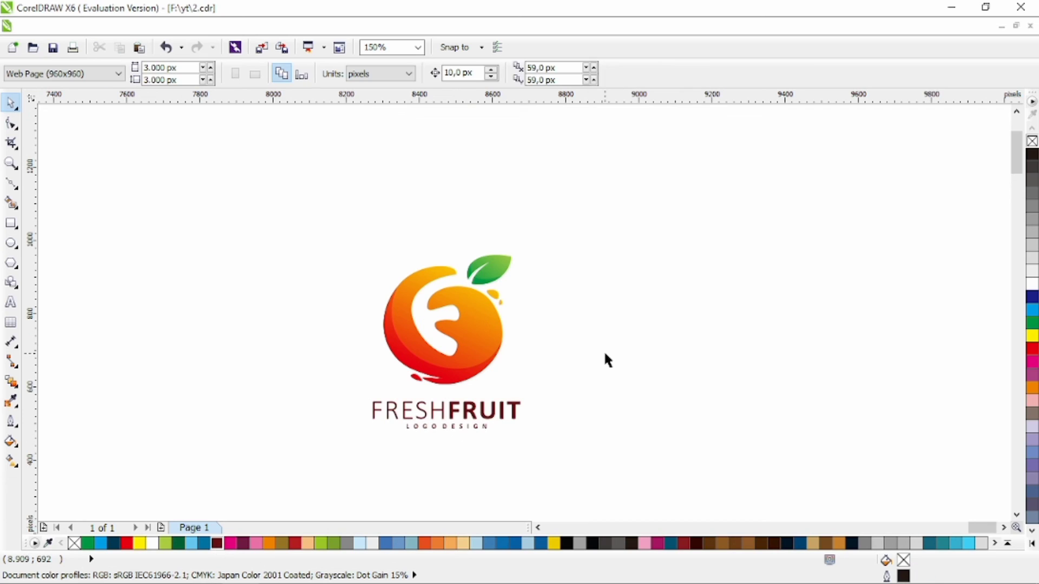